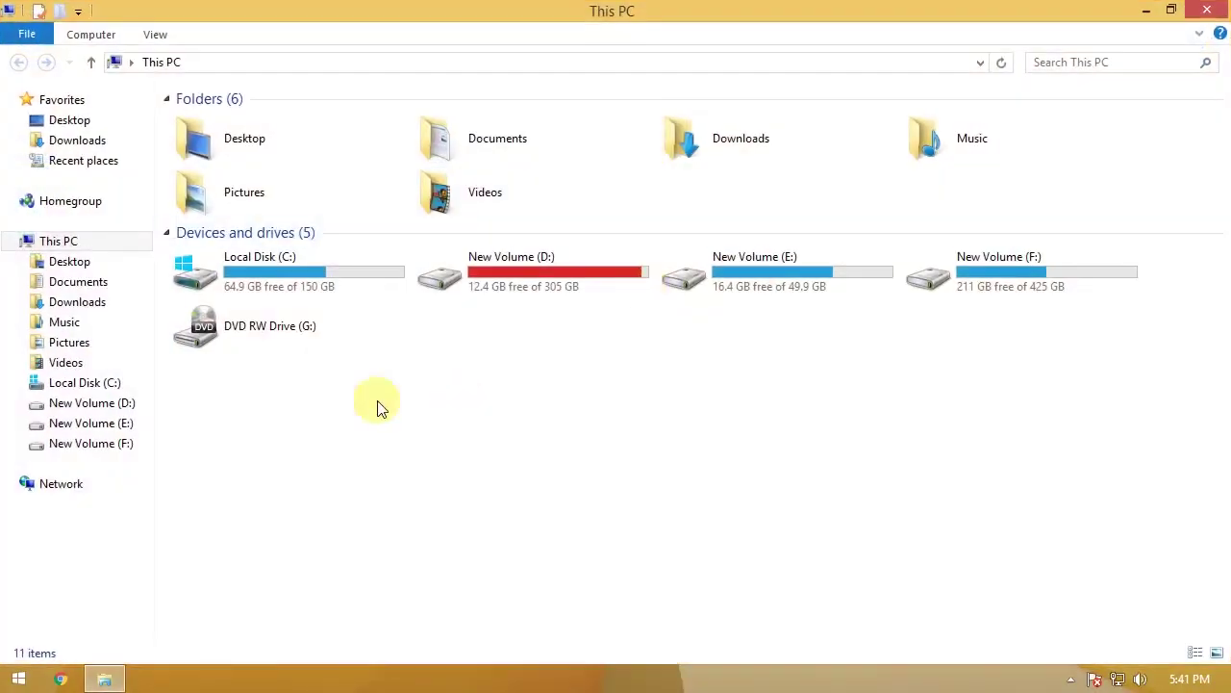
Open the system properties page for this computer.
click(101, 37)
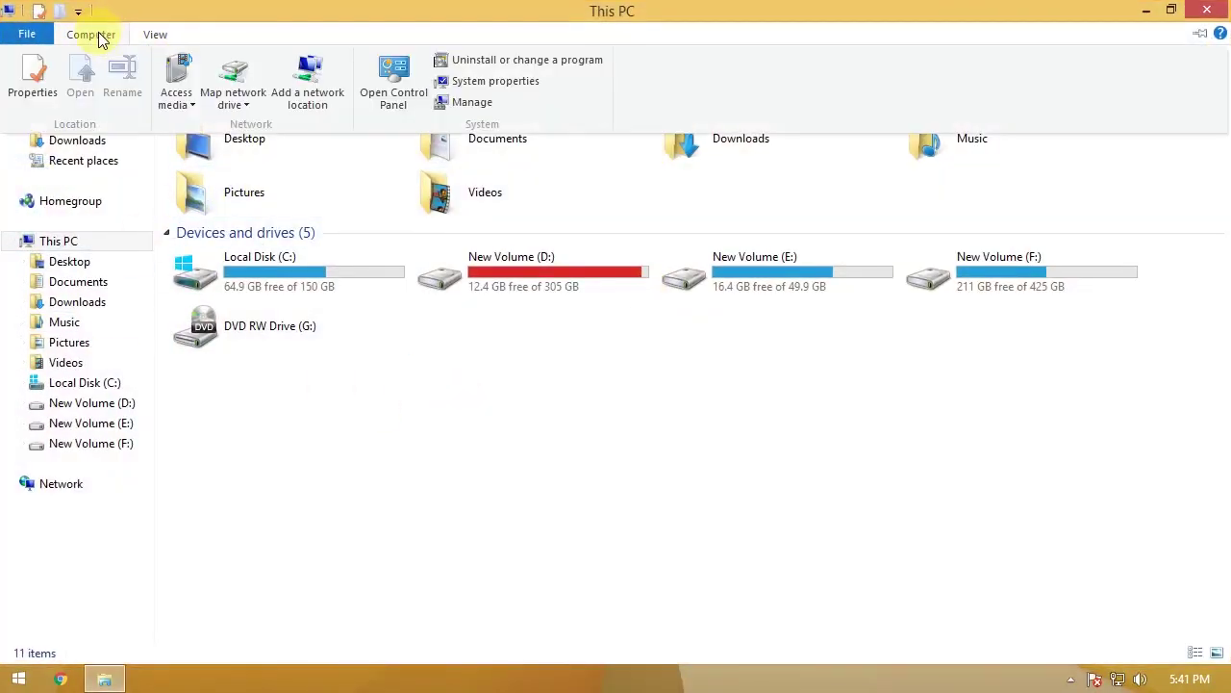
click(585, 357)
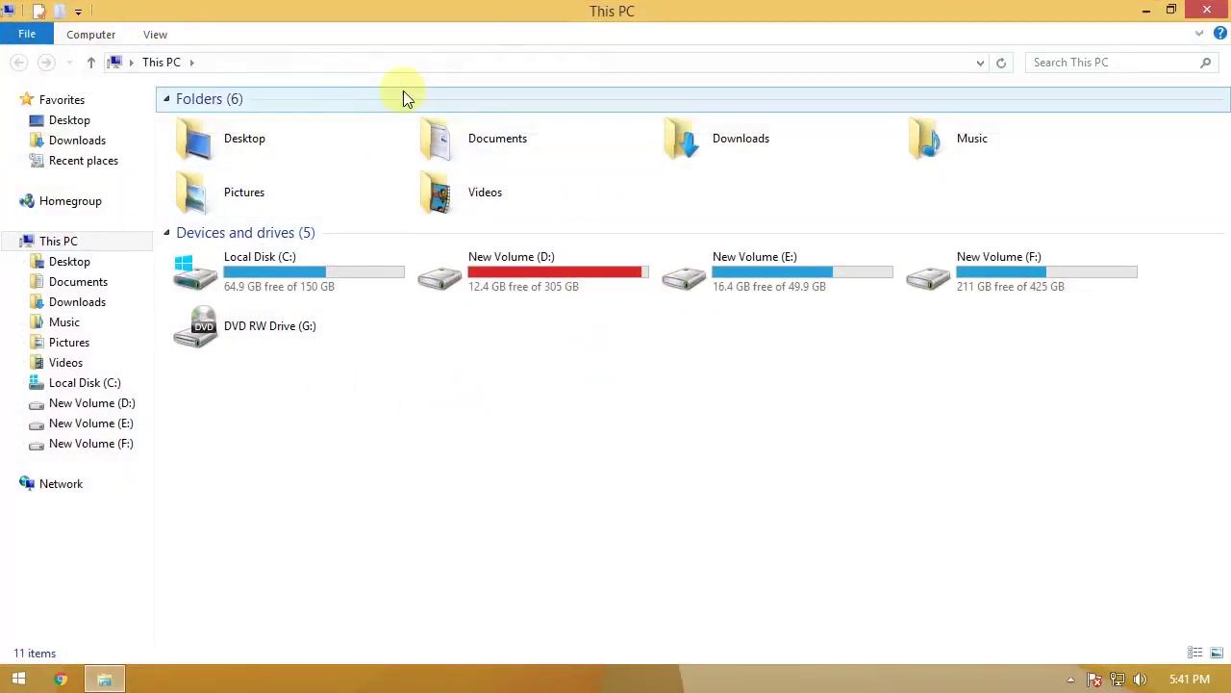
click(90, 35)
click(486, 81)
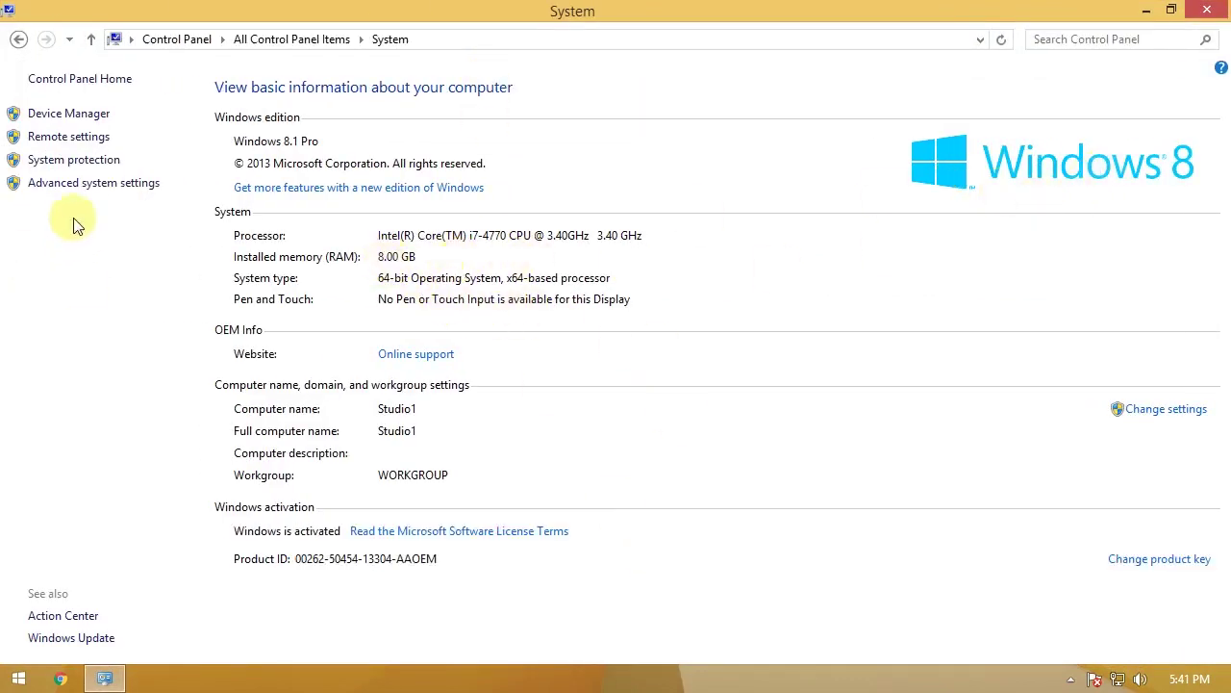
Open the remote settings, allow remote connections to this computer, and acknowledge the sleep notice.
click(67, 136)
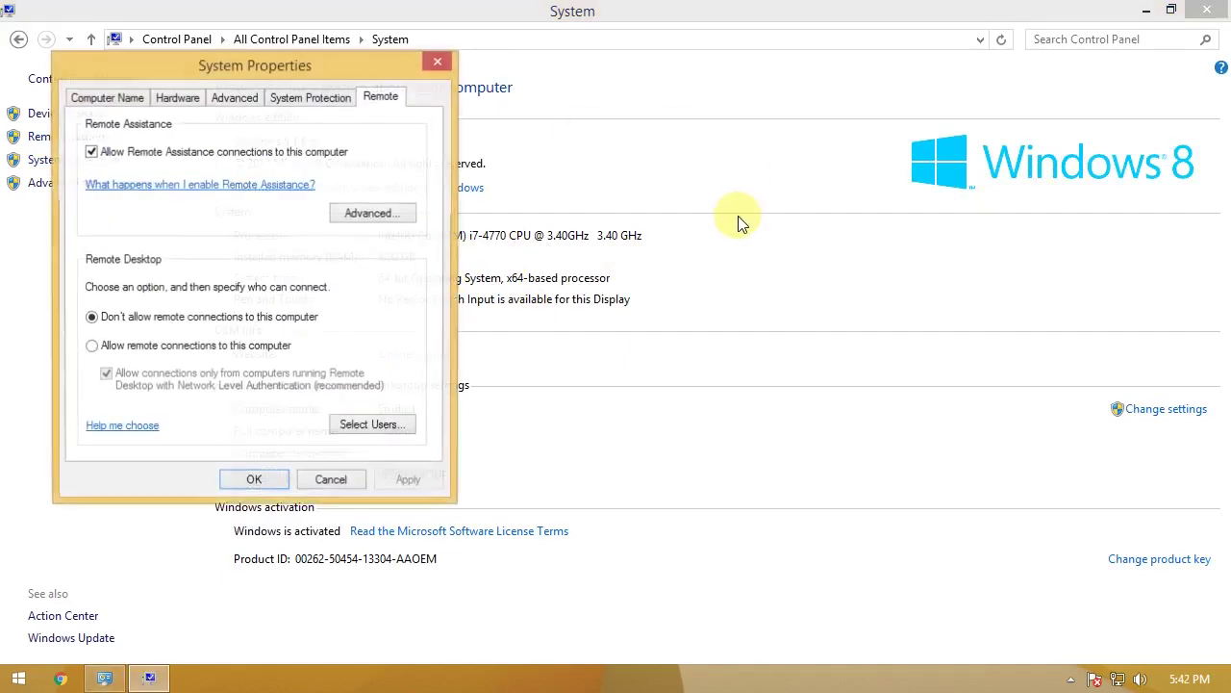
click(91, 348)
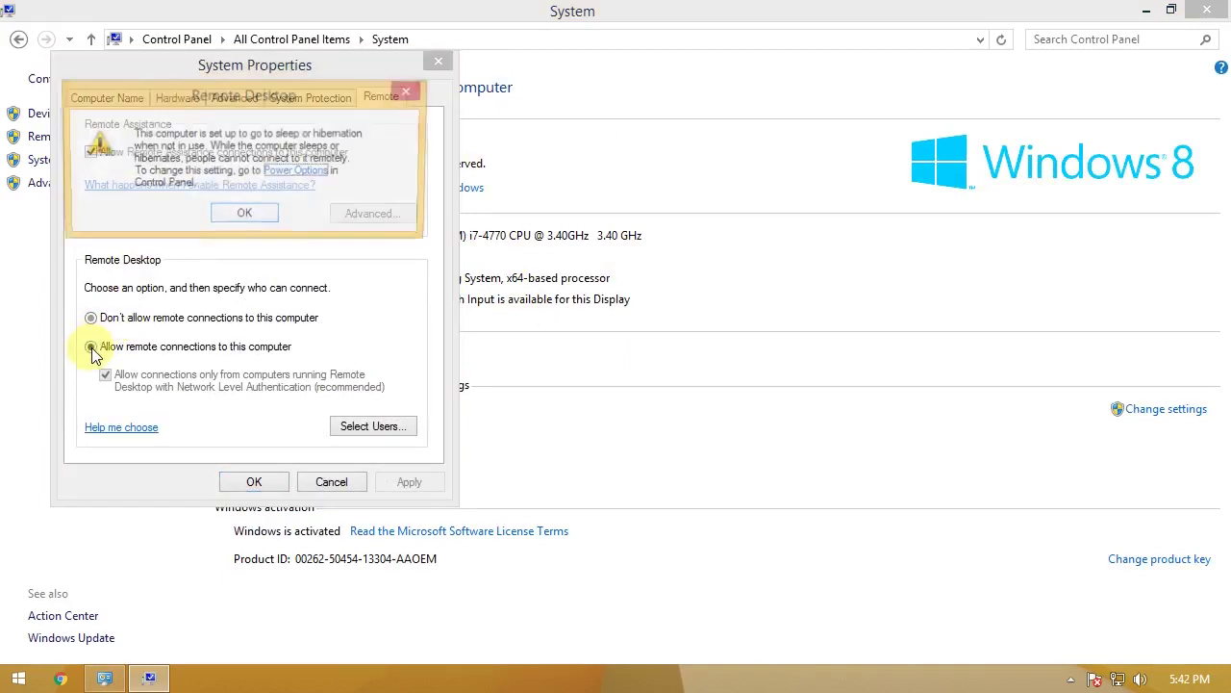
click(252, 219)
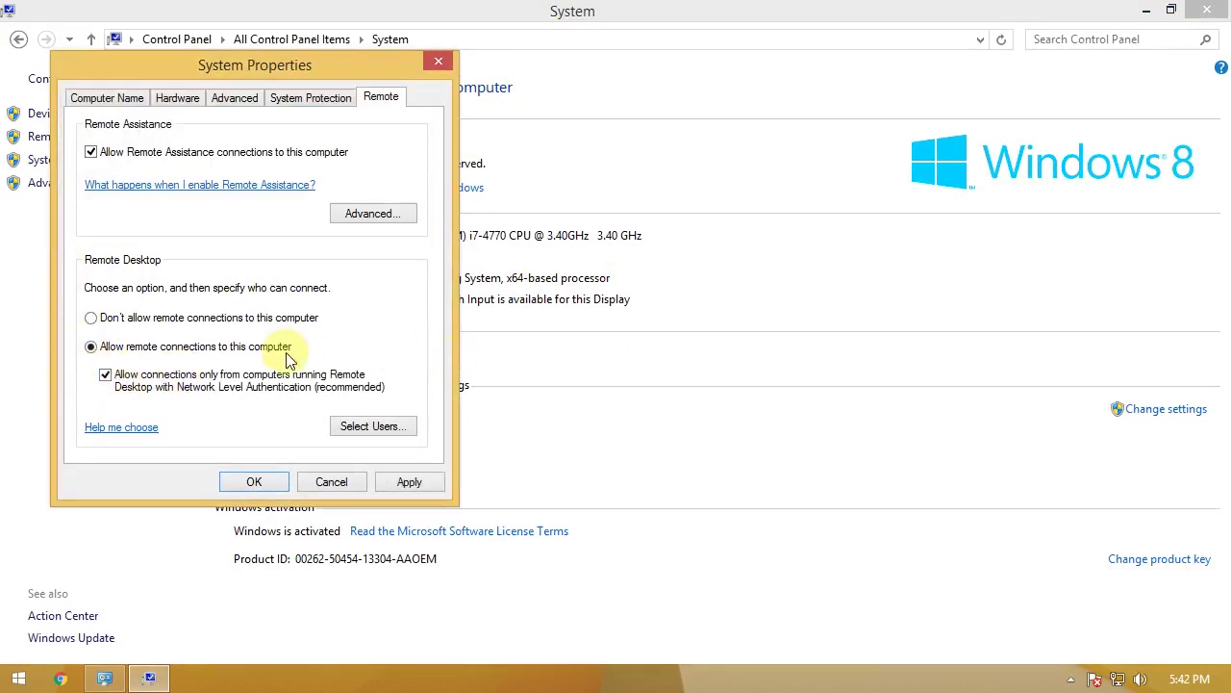
Find the Administrator account on STUDIO1, add it to the Remote Desktop users, and apply the remote settings.
click(373, 426)
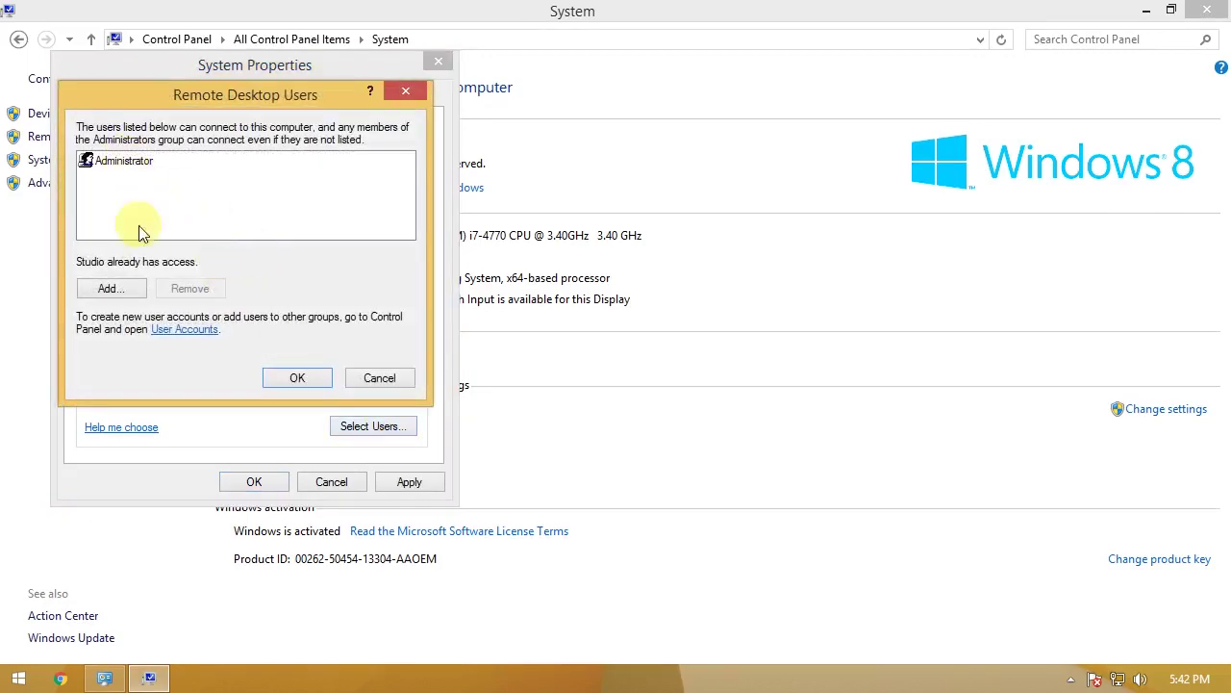
click(134, 291)
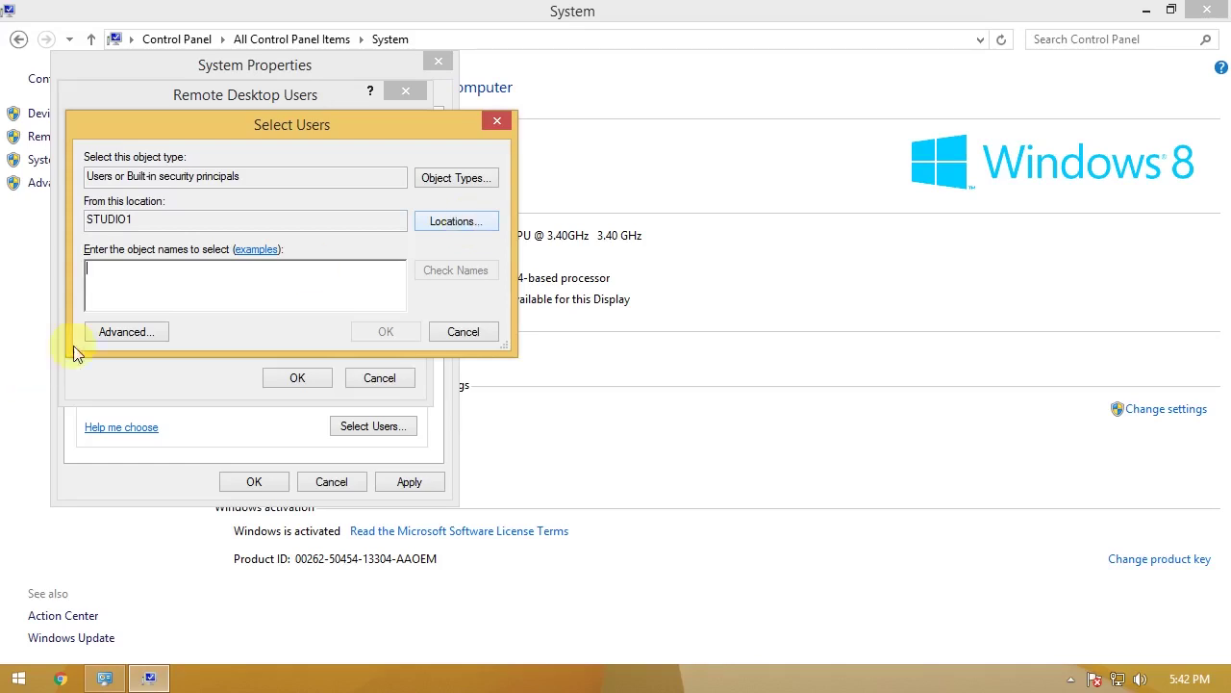
click(135, 334)
click(531, 300)
click(202, 496)
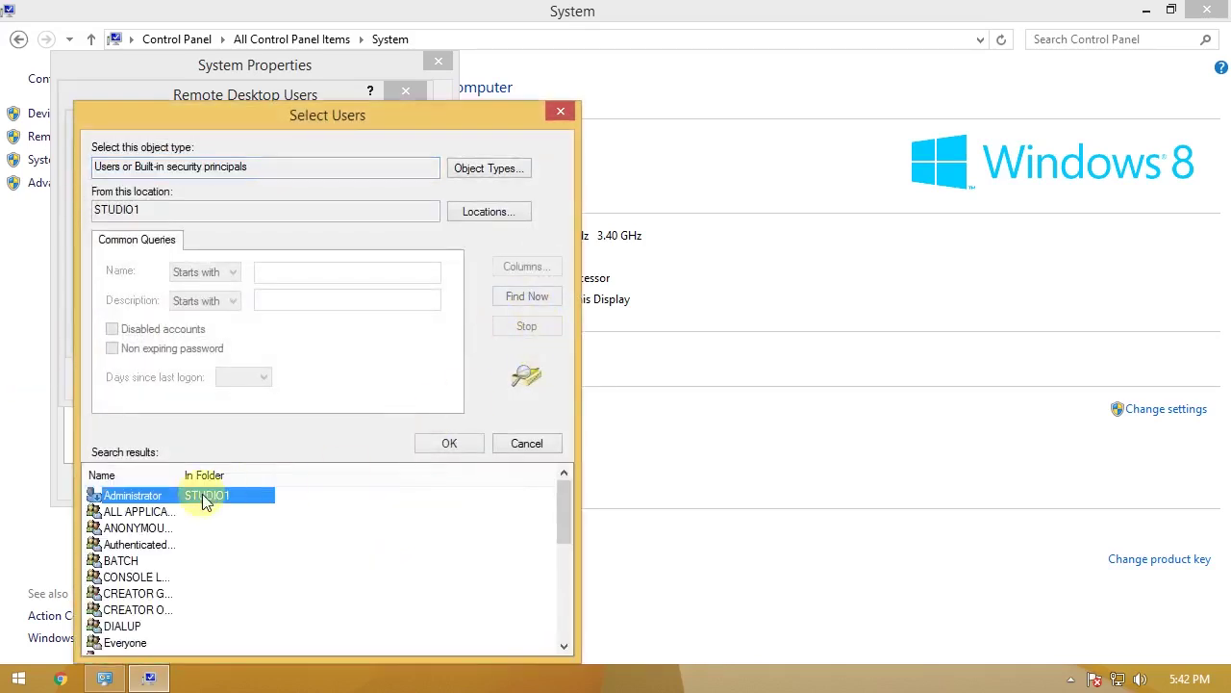
click(463, 442)
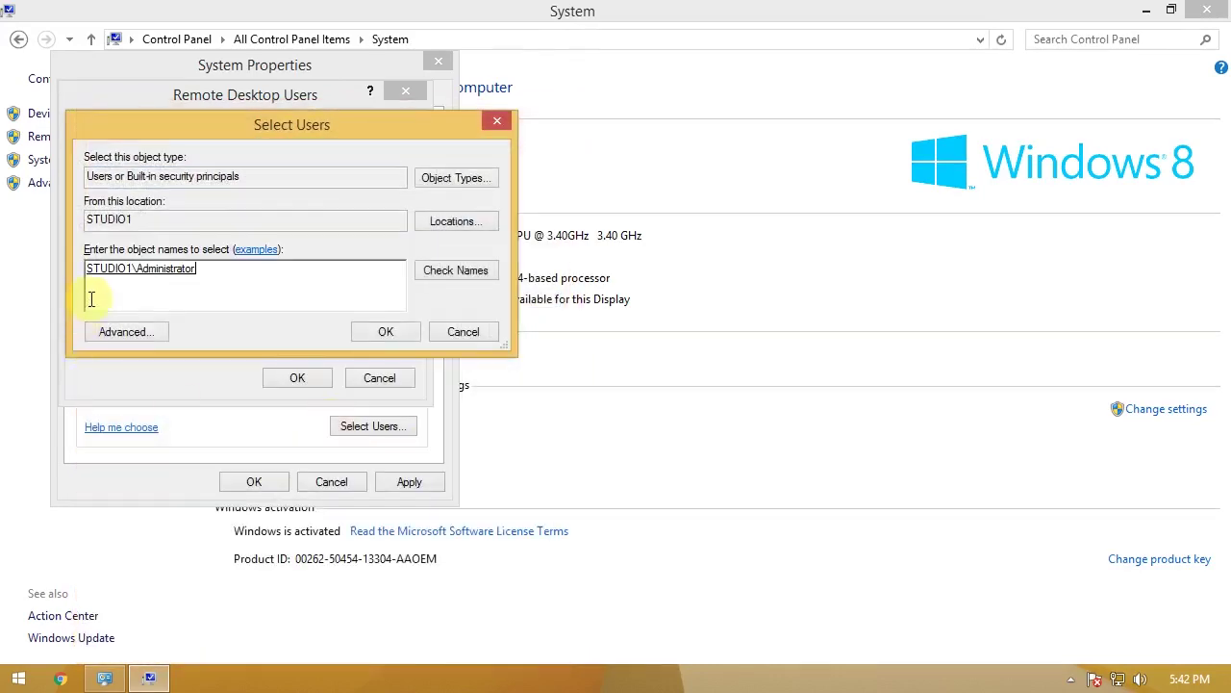
click(407, 338)
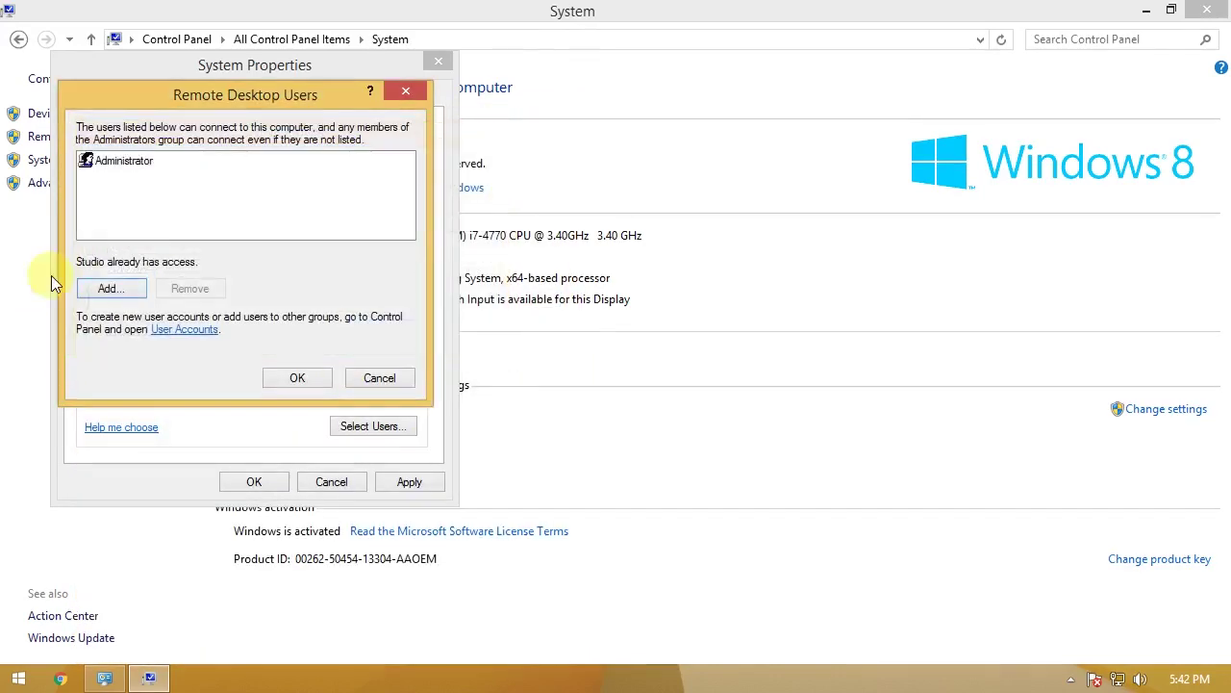
click(86, 162)
click(296, 379)
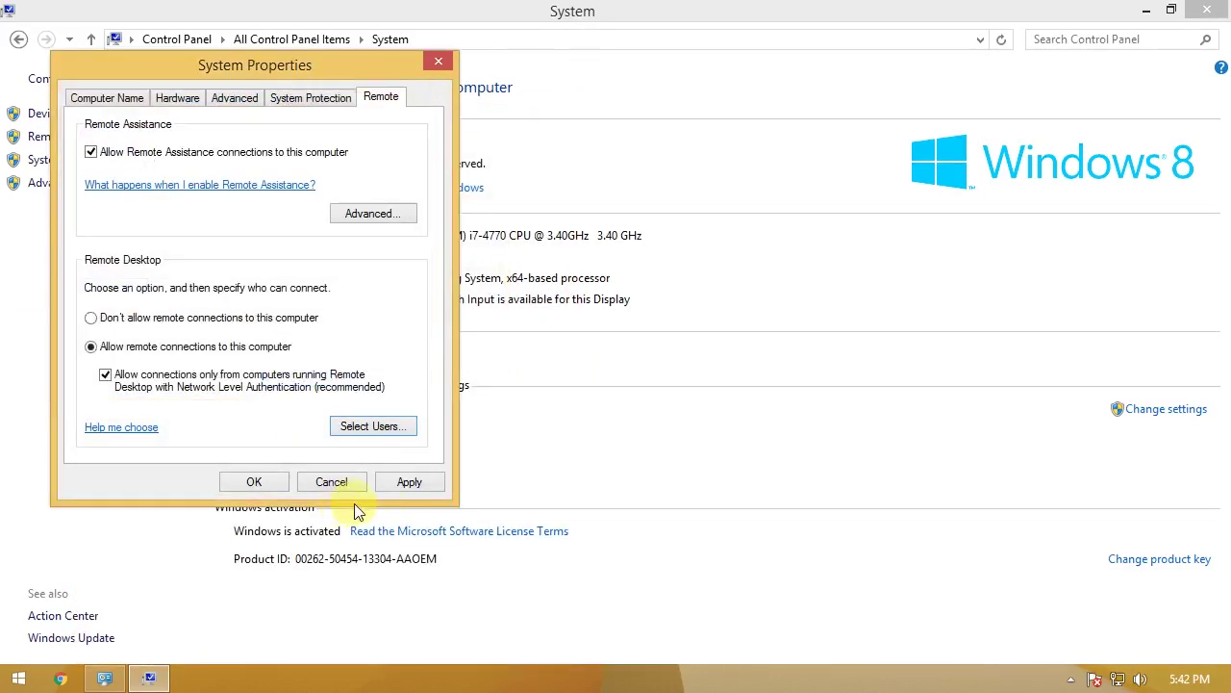
click(408, 481)
click(254, 481)
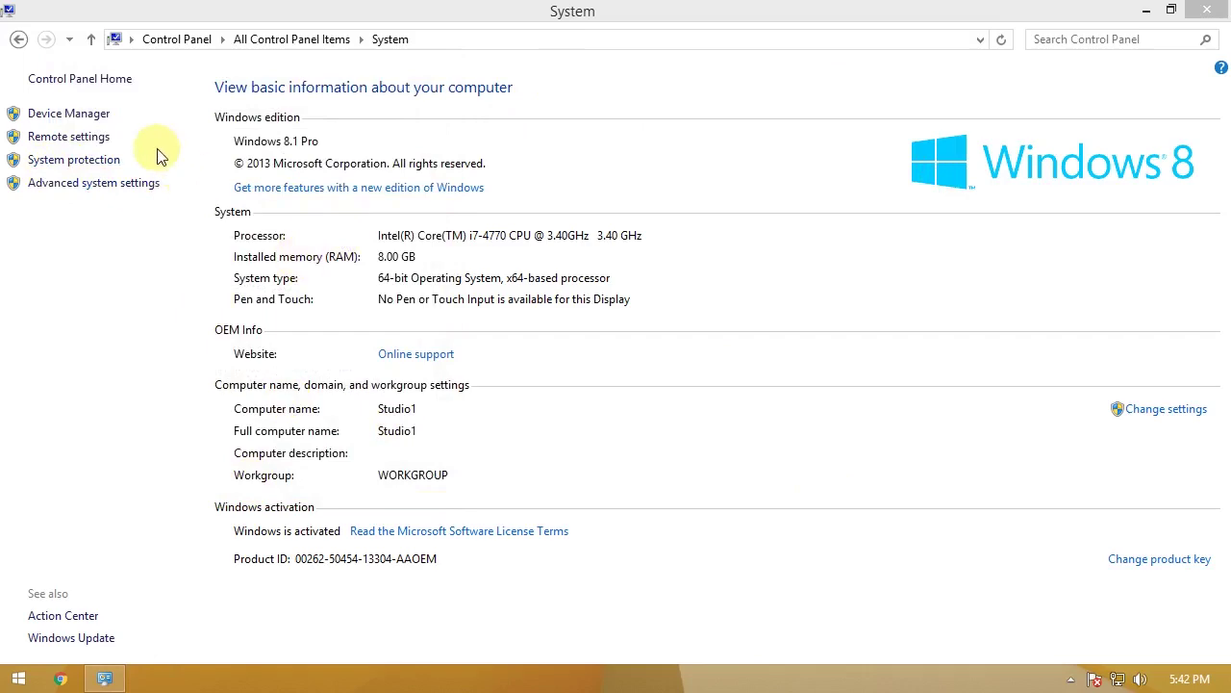
Review the computer's remote settings and list of Remote Desktop users, and close the System window.
click(91, 136)
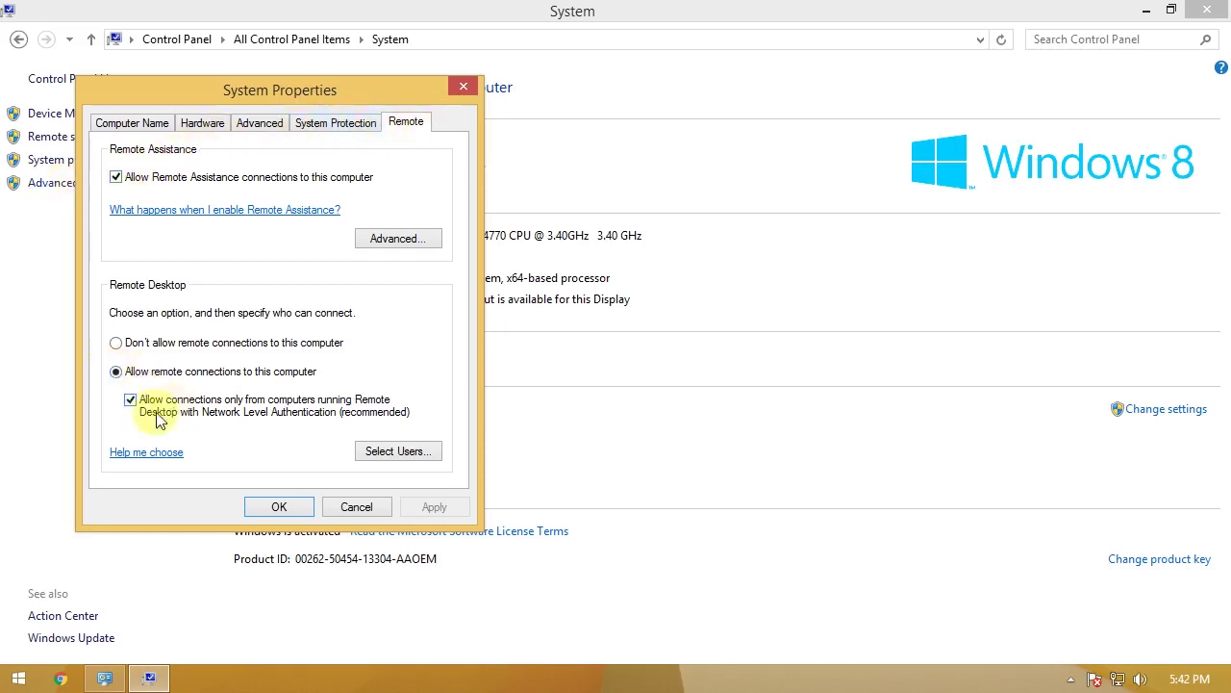
click(420, 454)
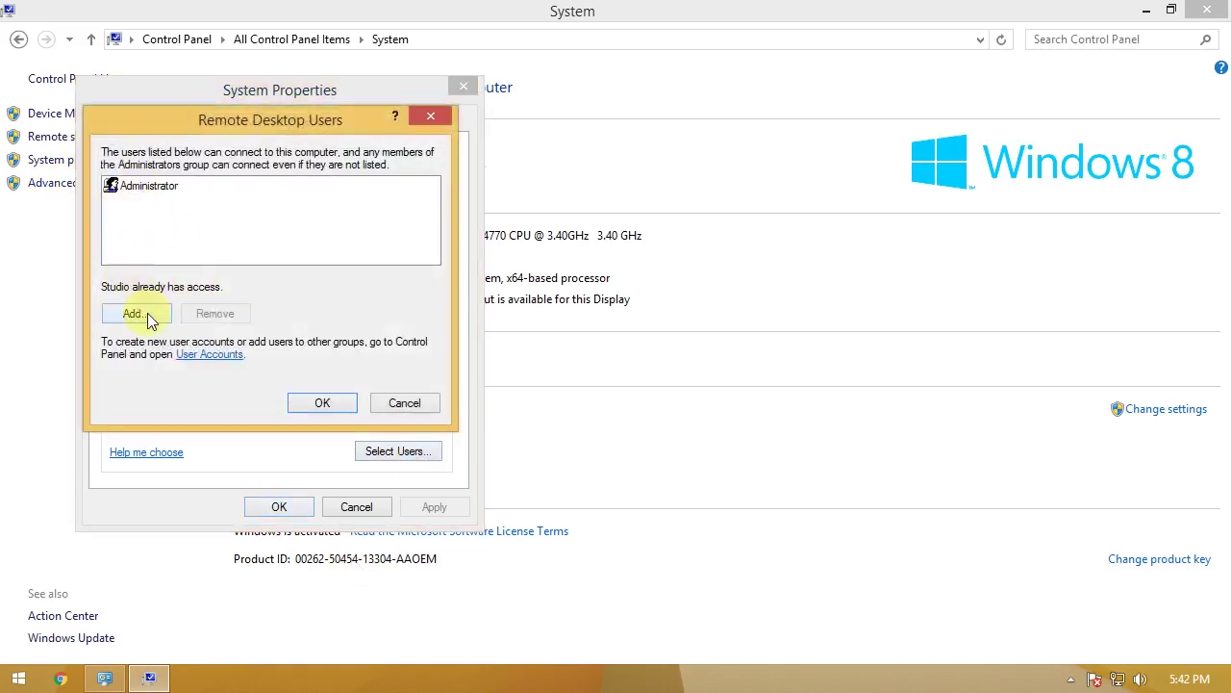
click(330, 405)
click(279, 506)
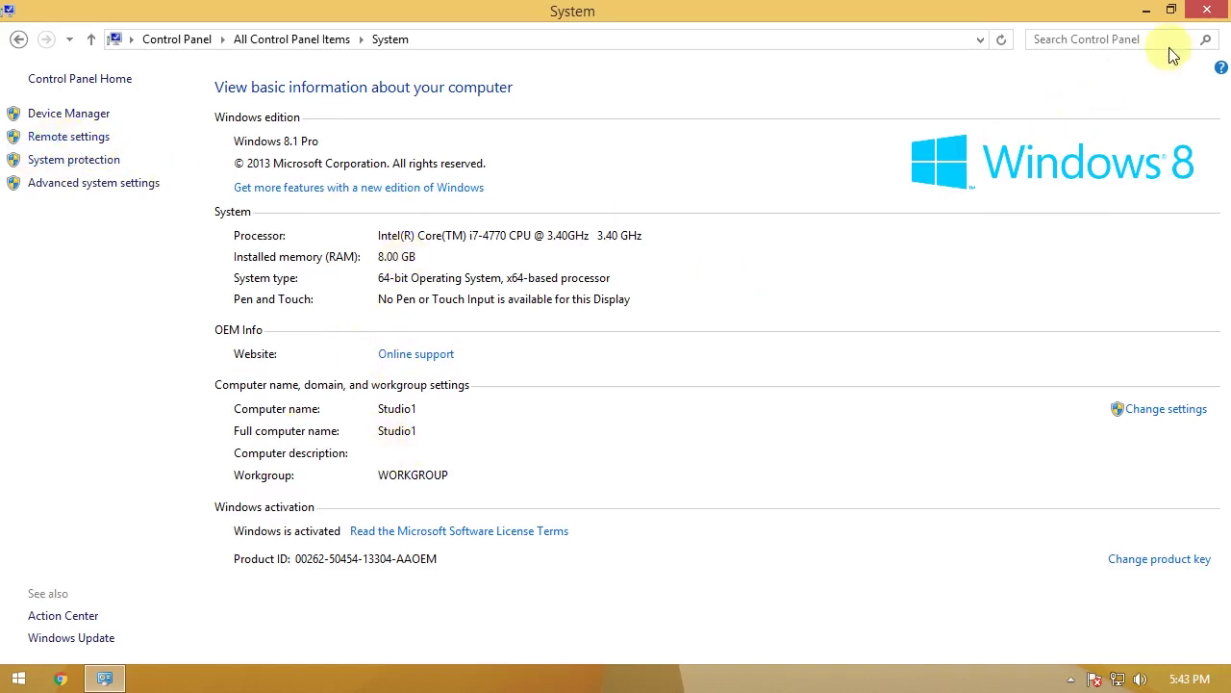
click(1207, 11)
right_click(526, 202)
click(602, 257)
right_click(510, 232)
click(573, 287)
right_click(514, 227)
click(577, 283)
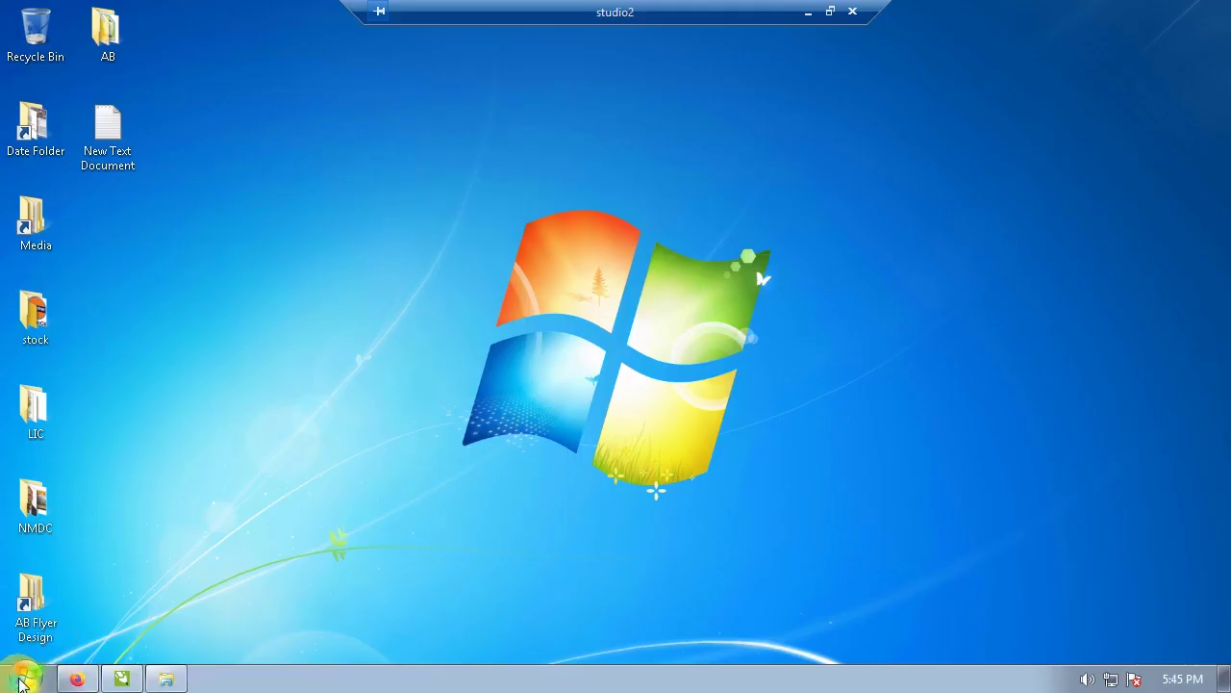
View the basic system information of the remote computer studio2.
click(19, 676)
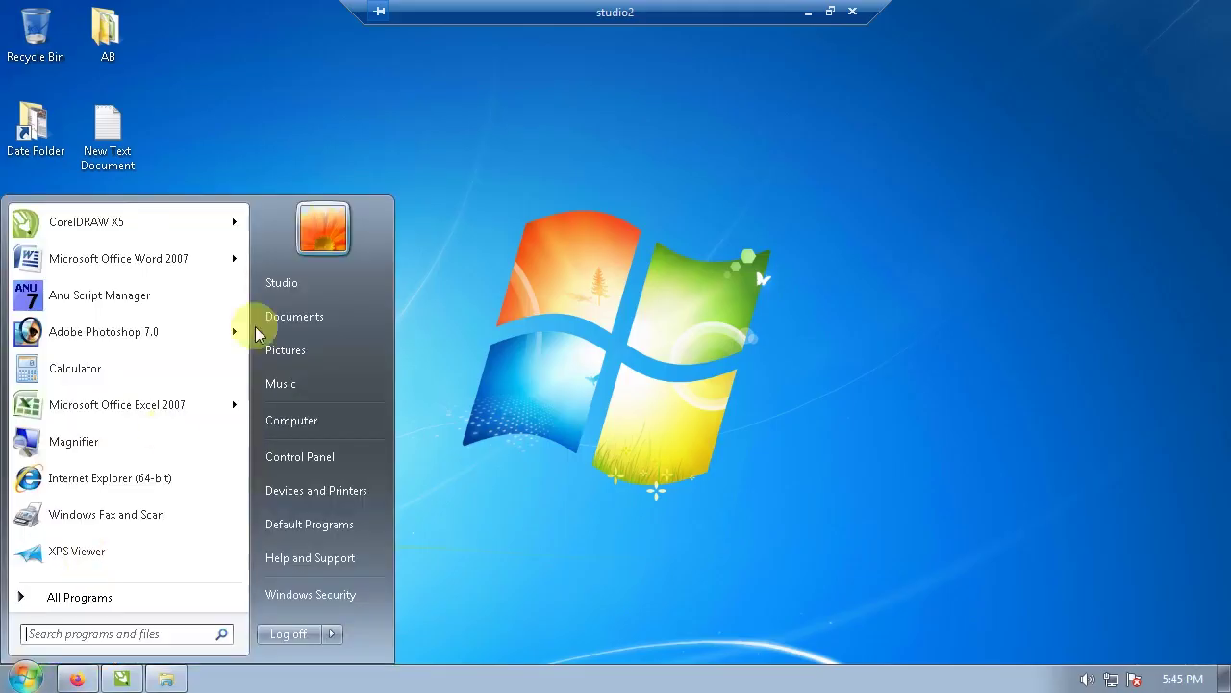
right_click(318, 419)
click(419, 582)
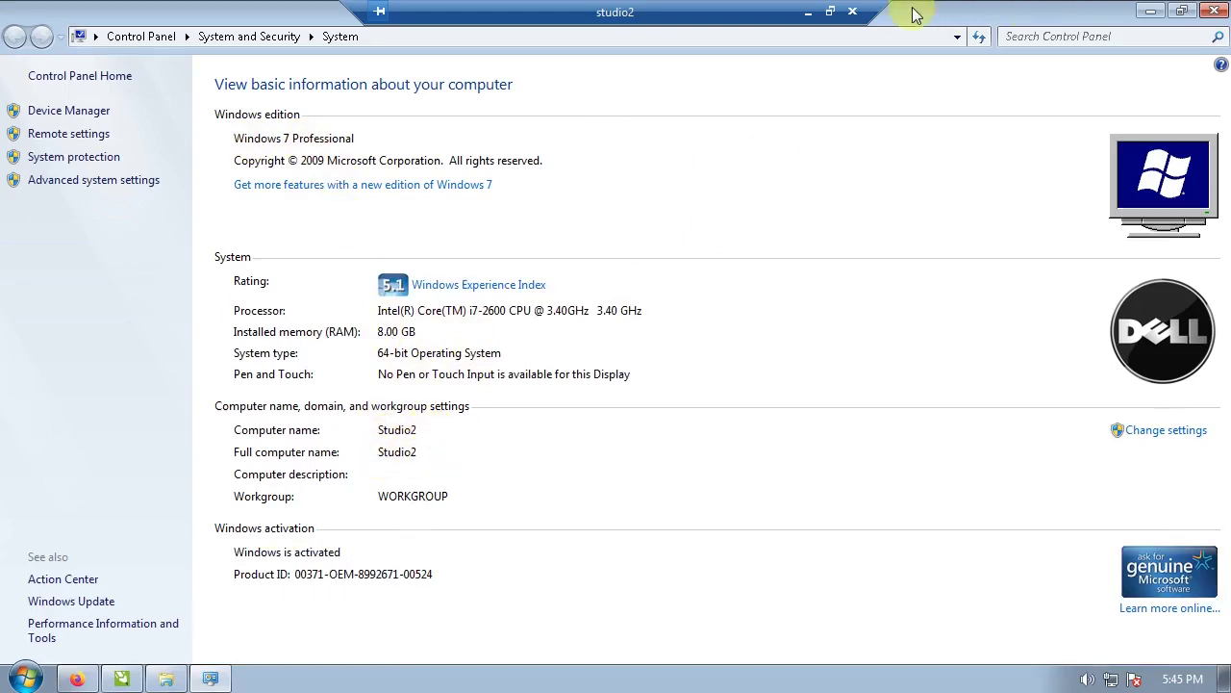
Minimise the studio2 session and view the local computer's system information through This PC.
click(808, 13)
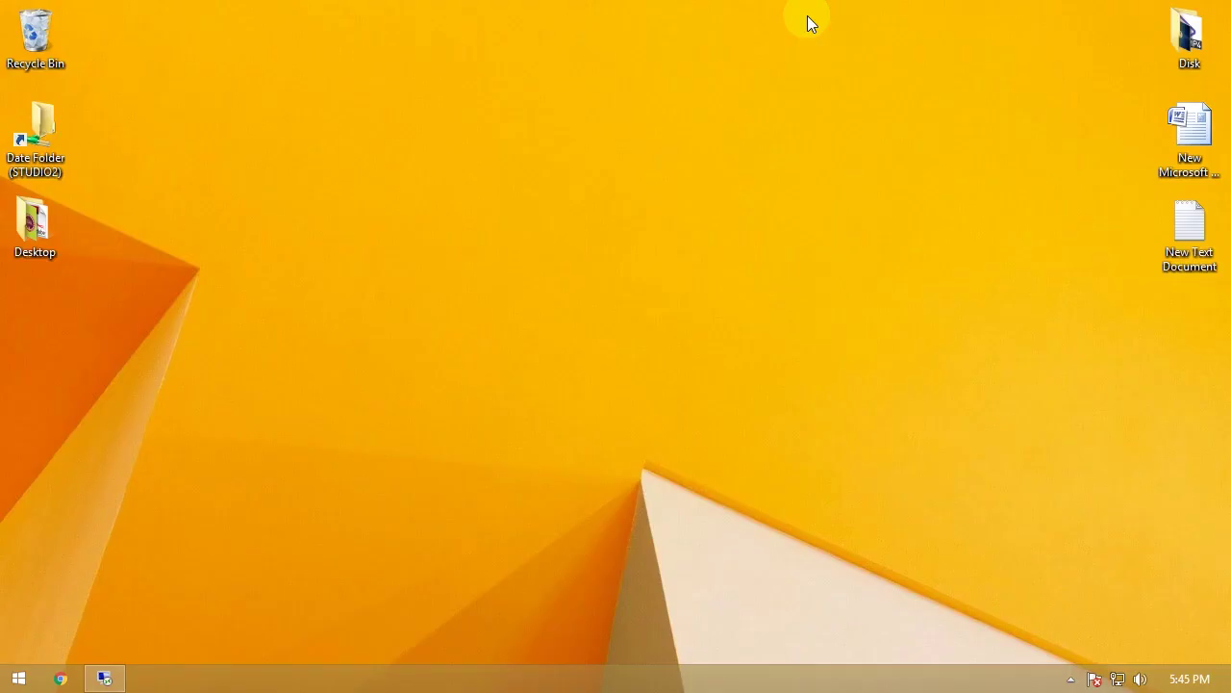
right_click(546, 117)
click(19, 678)
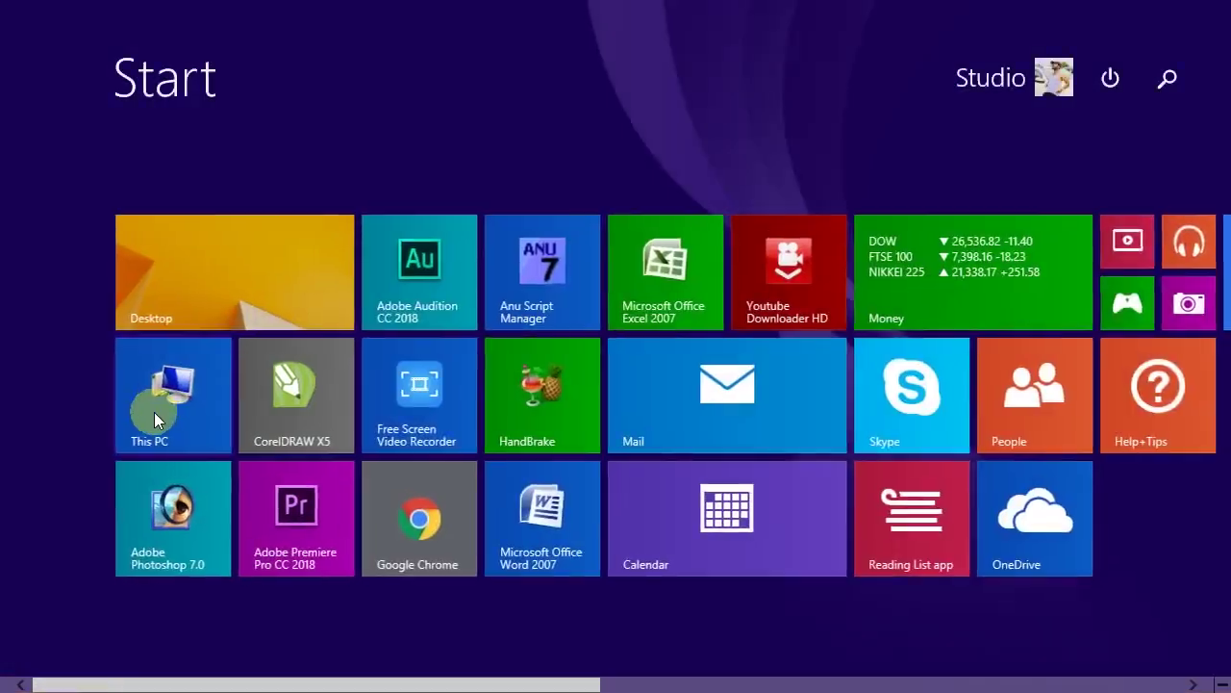
click(154, 411)
right_click(514, 386)
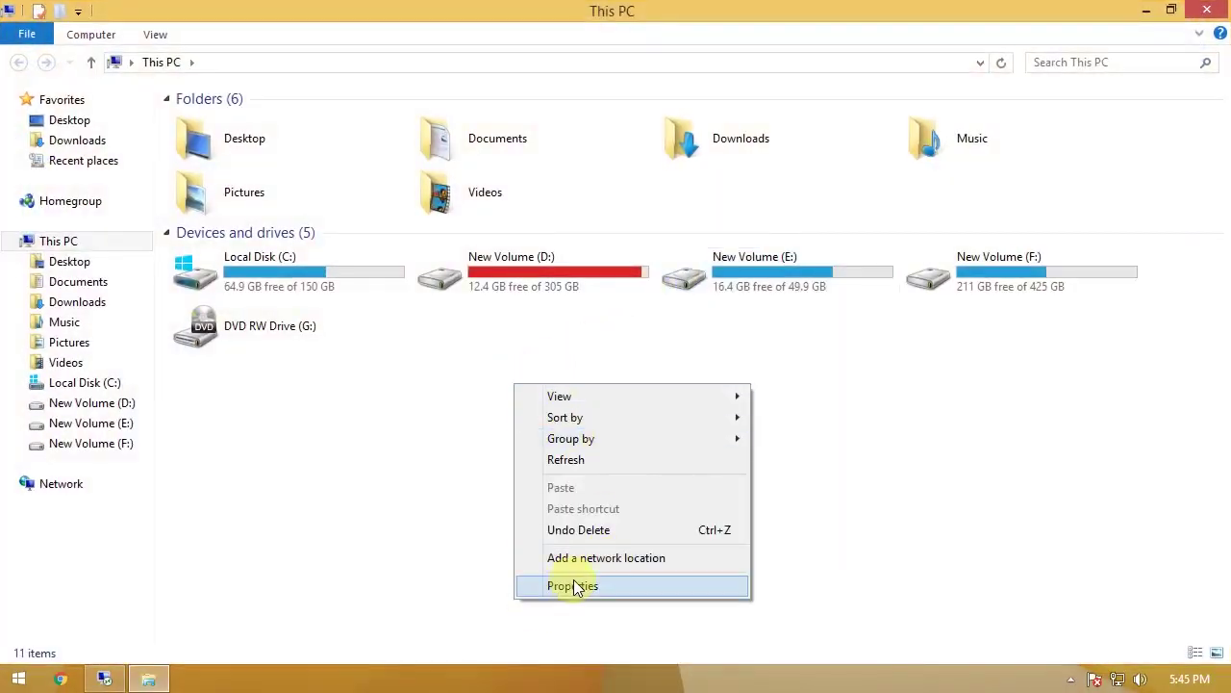
click(573, 586)
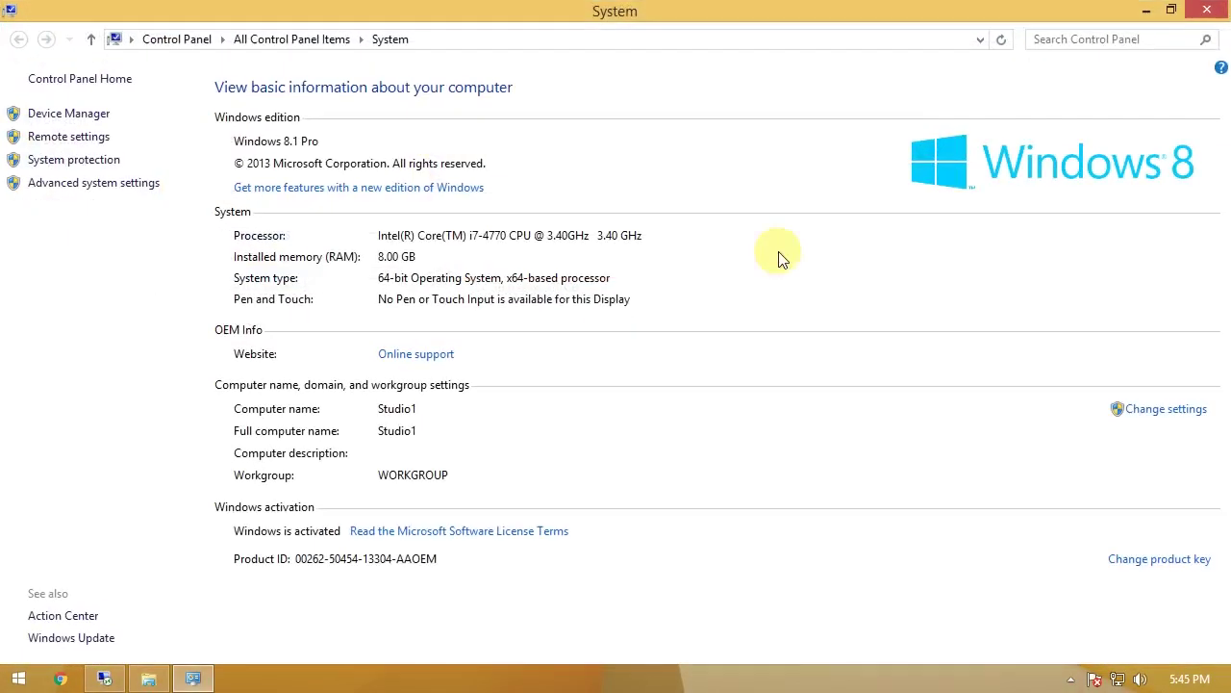
Return to the studio2 session and examine its remote settings and list of Remote Desktop users.
click(106, 678)
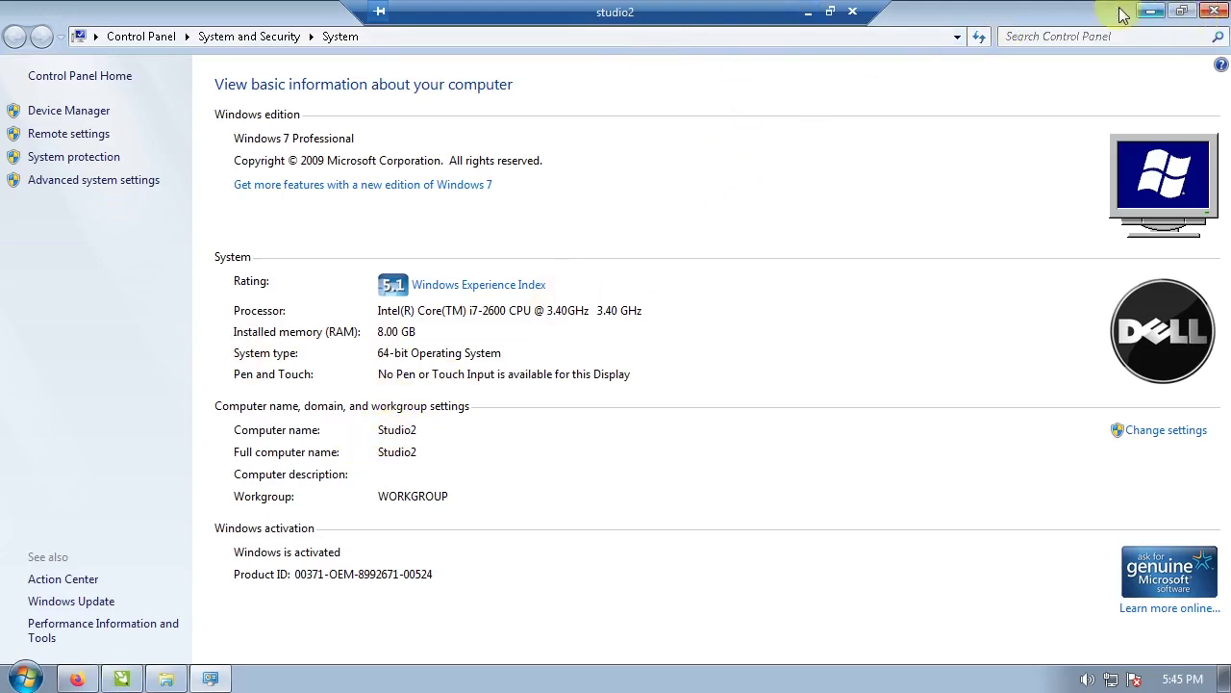
click(70, 137)
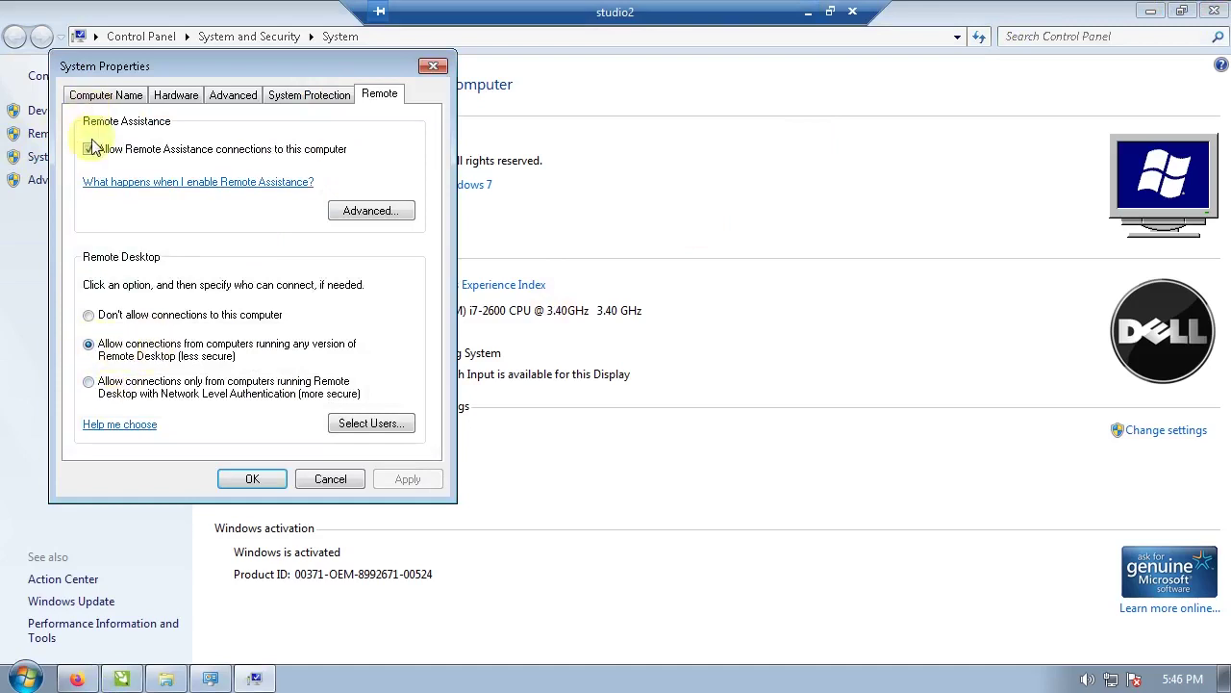
click(338, 423)
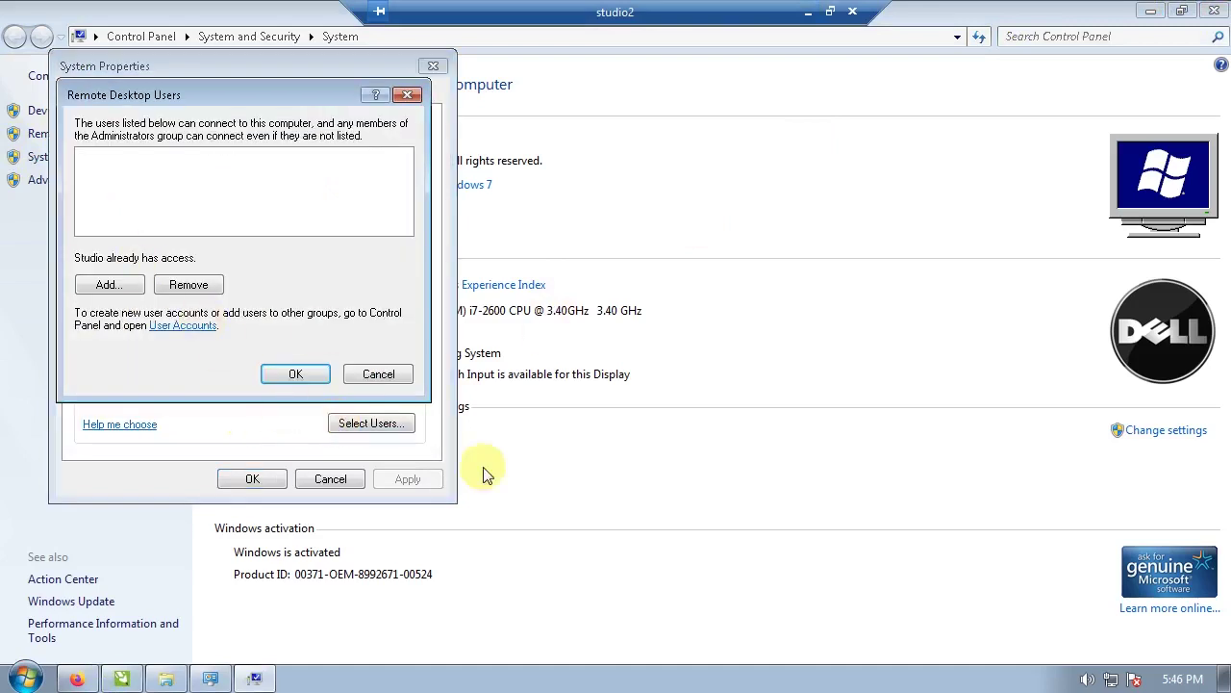
click(389, 376)
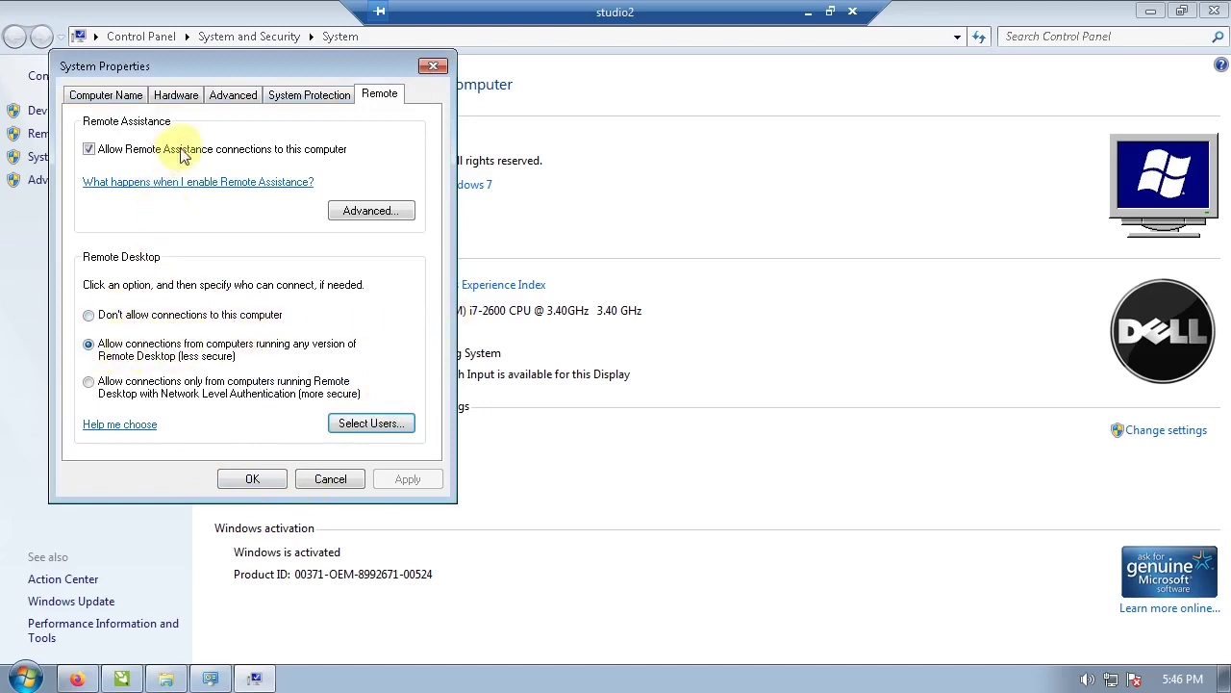
click(252, 479)
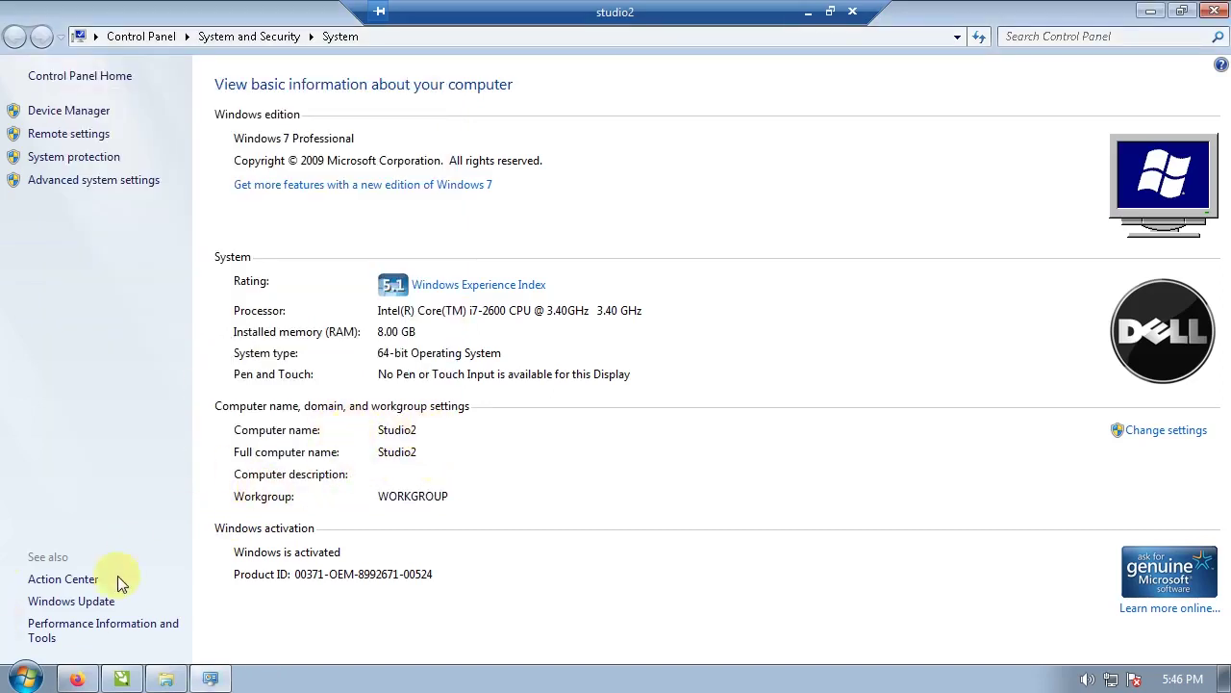
Check which account is logged in on studio2 and close its System window.
click(25, 679)
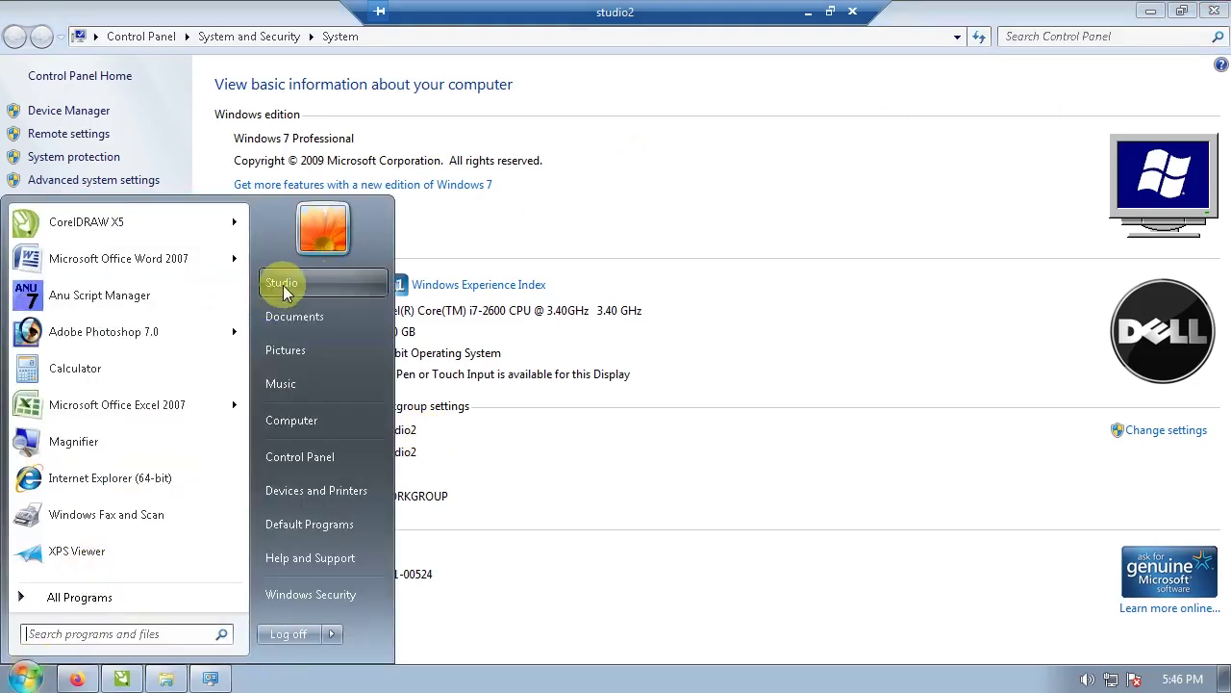
click(935, 449)
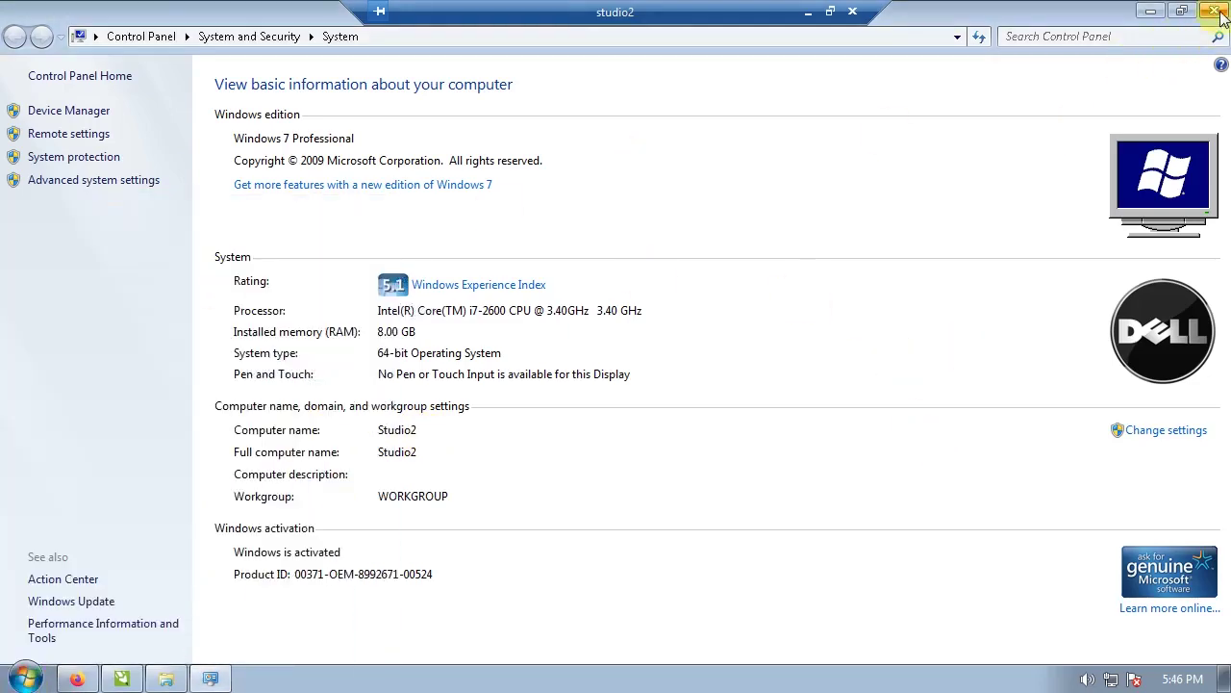
click(1214, 11)
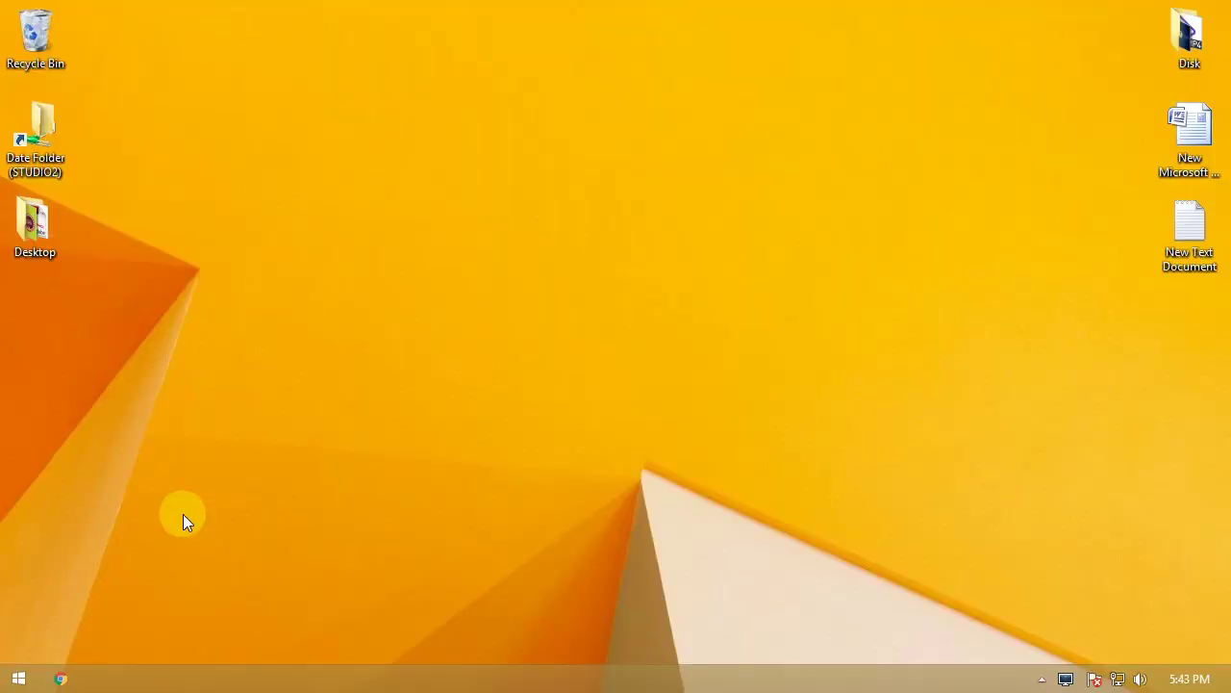
Launch Remote Desktop Connection on the local computer with the mstsc command and expand its connection options.
key(super+r)
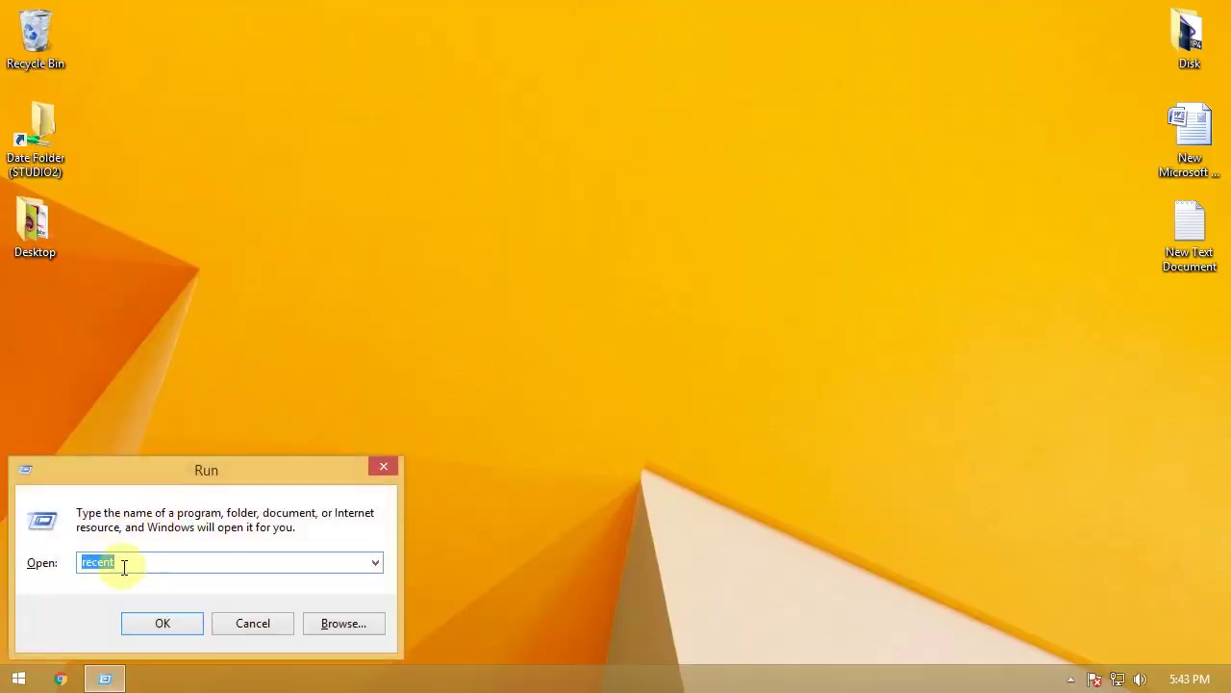
text(m)
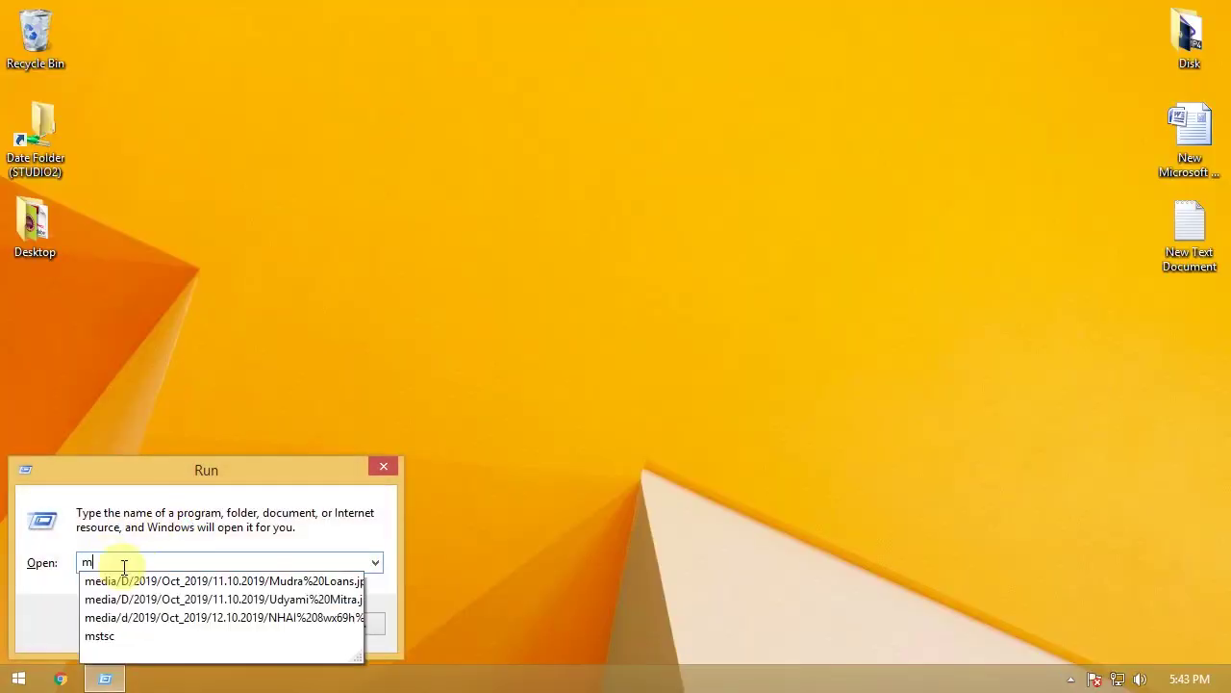
text(stsc)
key(Return)
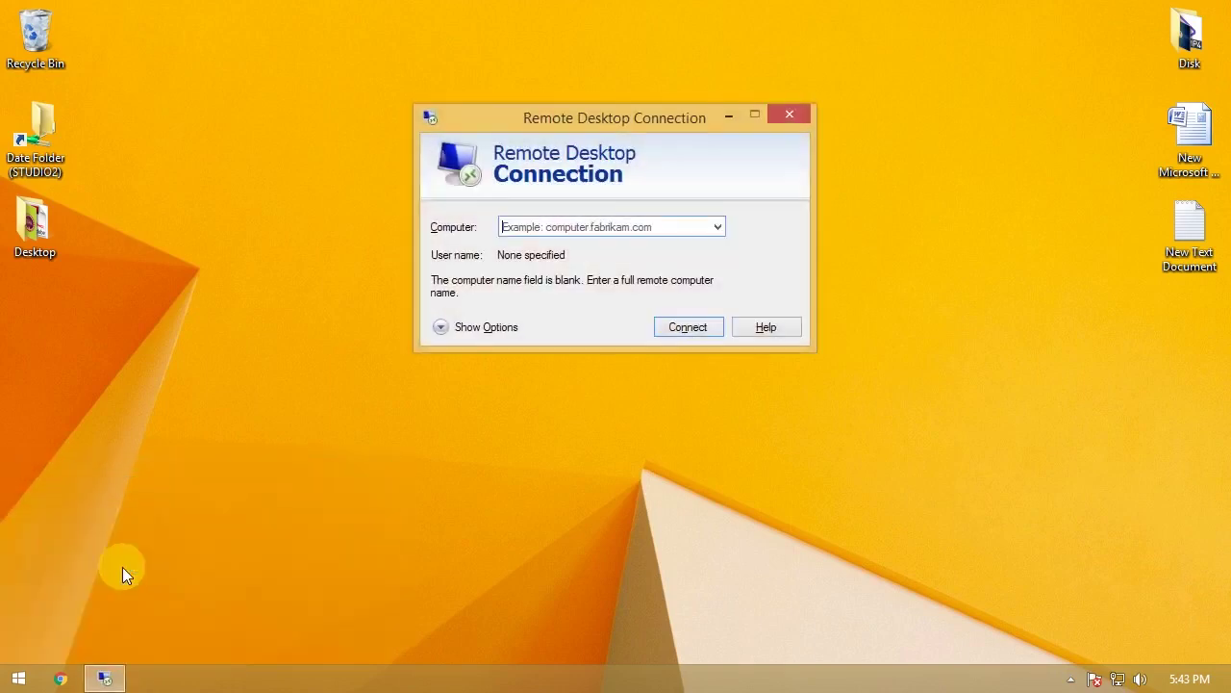
click(454, 327)
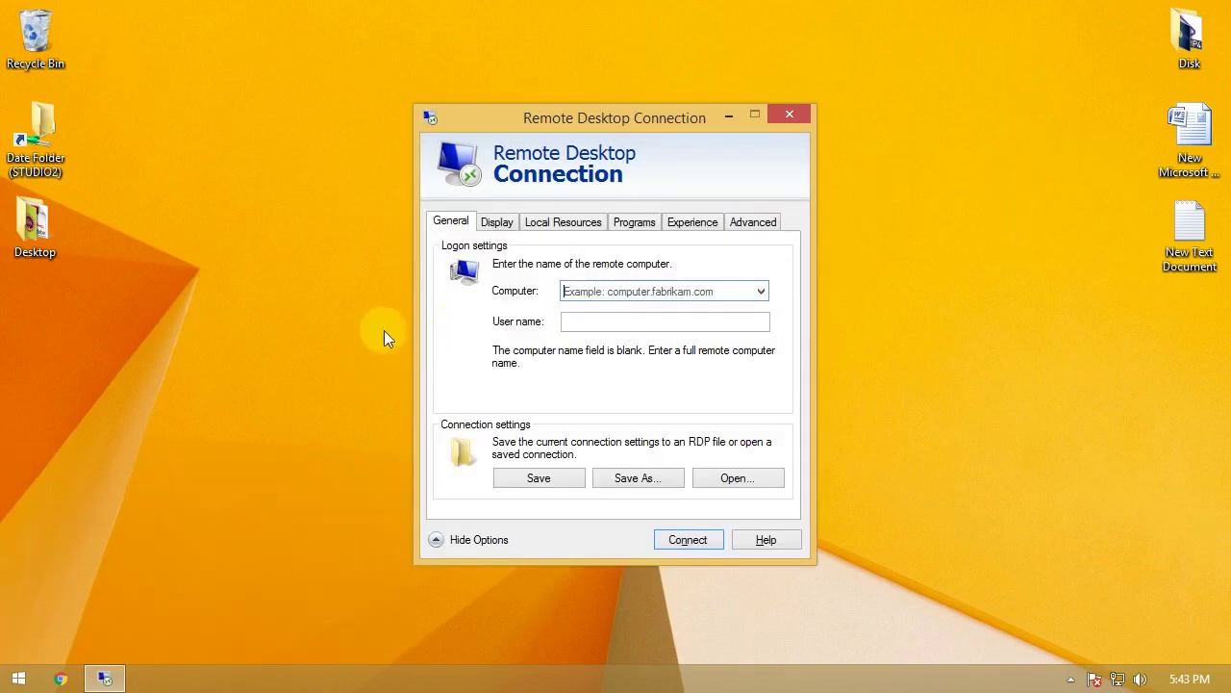
Enter studio as the remote computer and studio2 as the user name, and allow credentials to be saved.
click(610, 293)
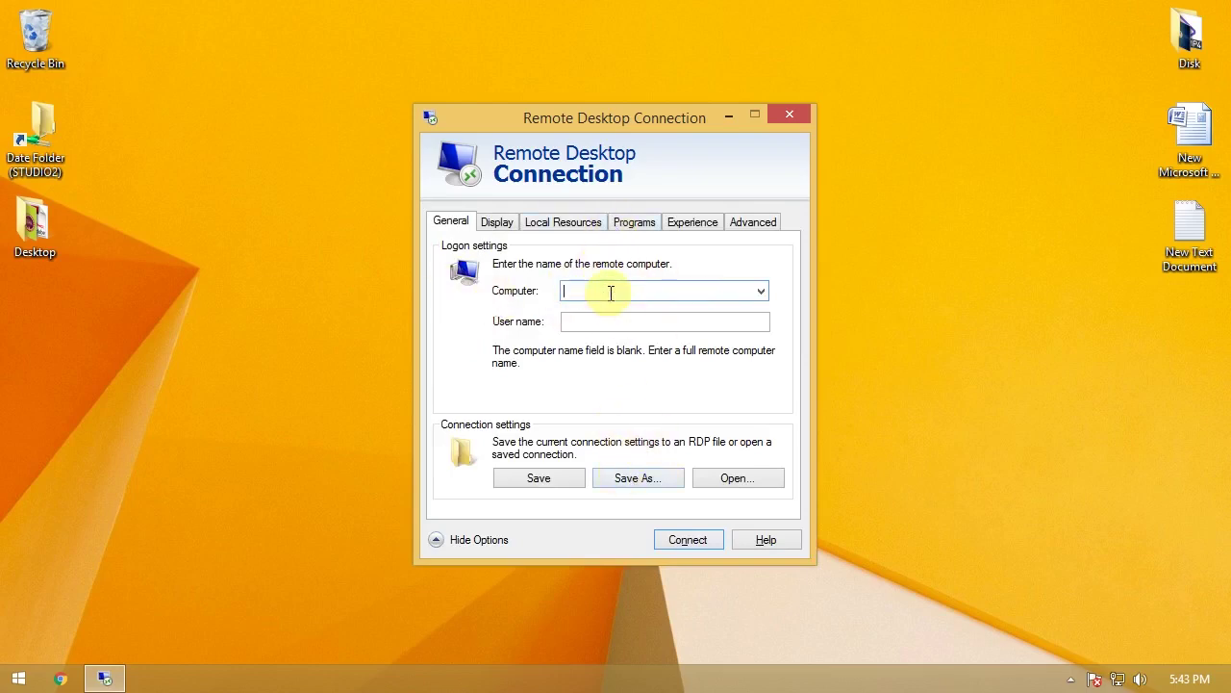
text(studio2)
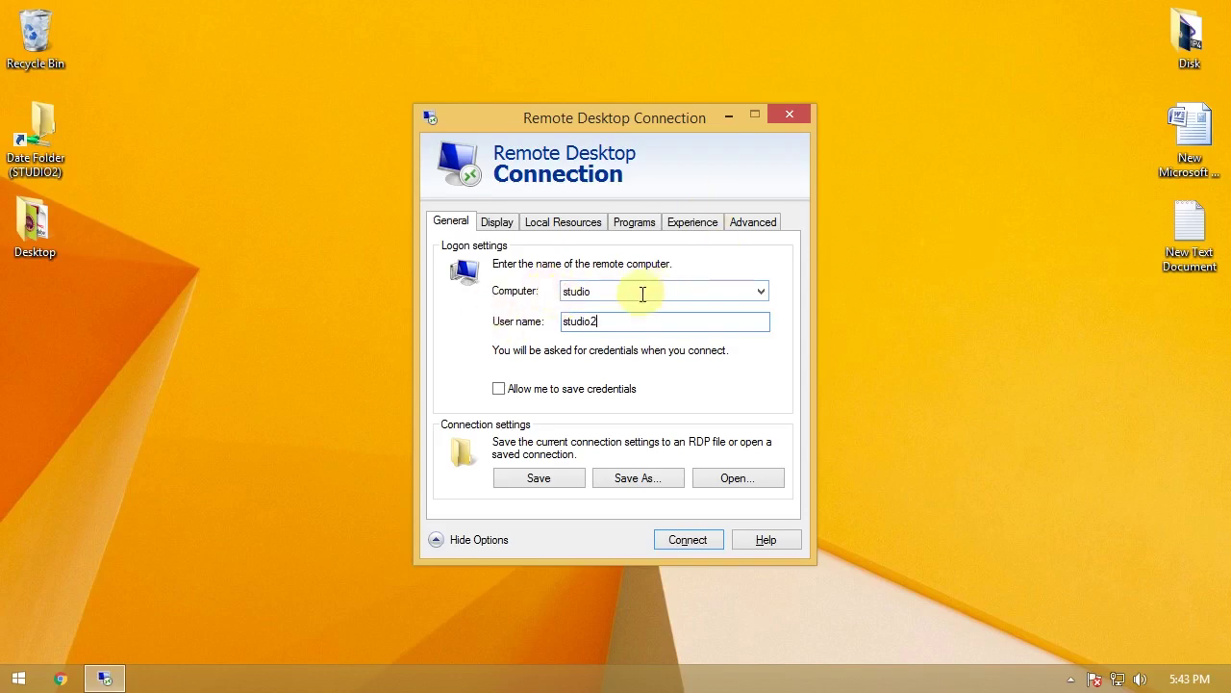
click(601, 389)
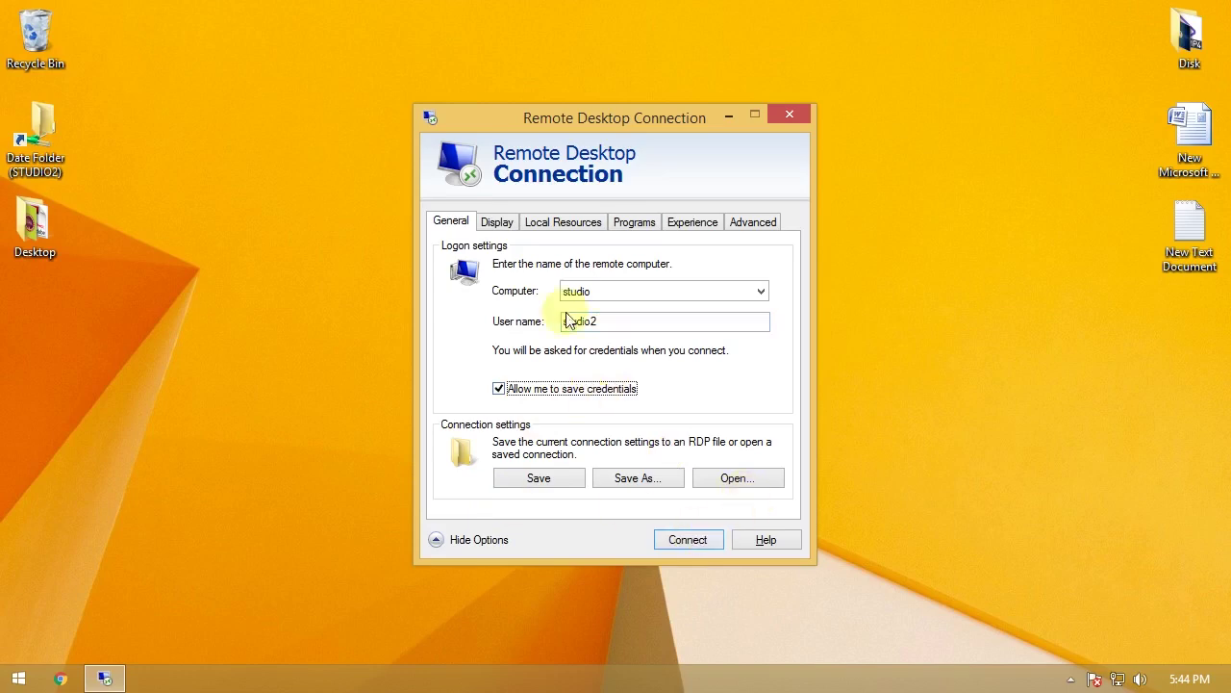
Choose Highest Quality (32 bit) as the colour depth of the remote session in the display options.
click(508, 222)
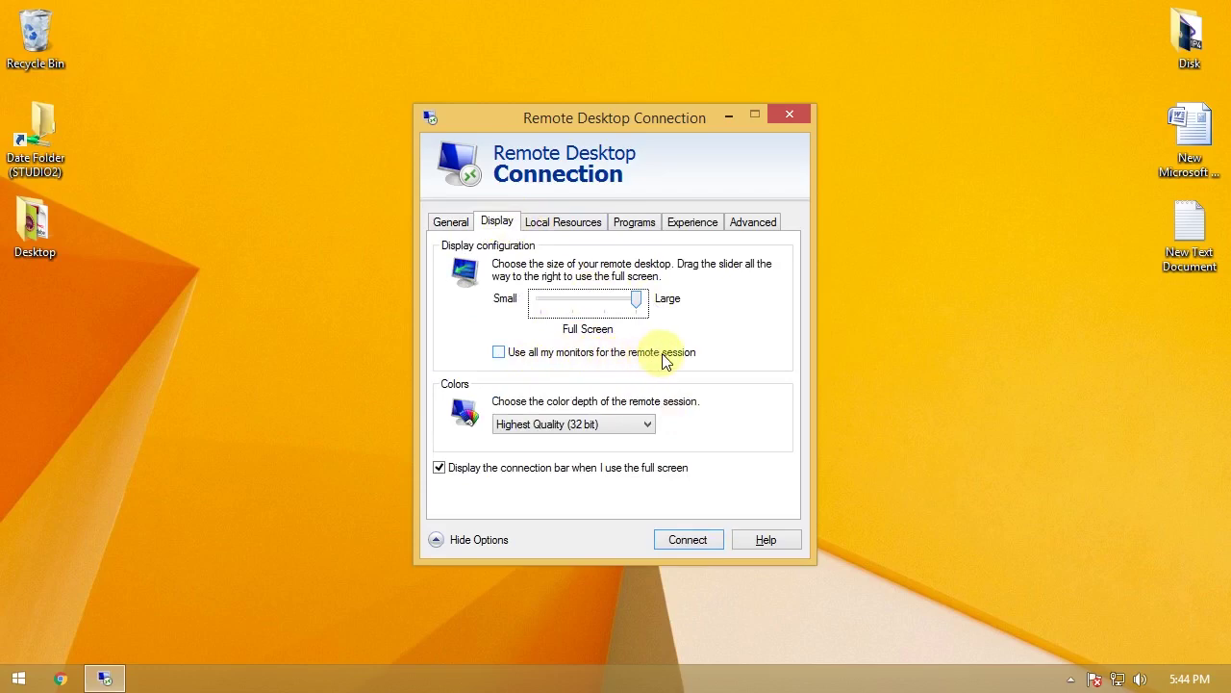
click(620, 428)
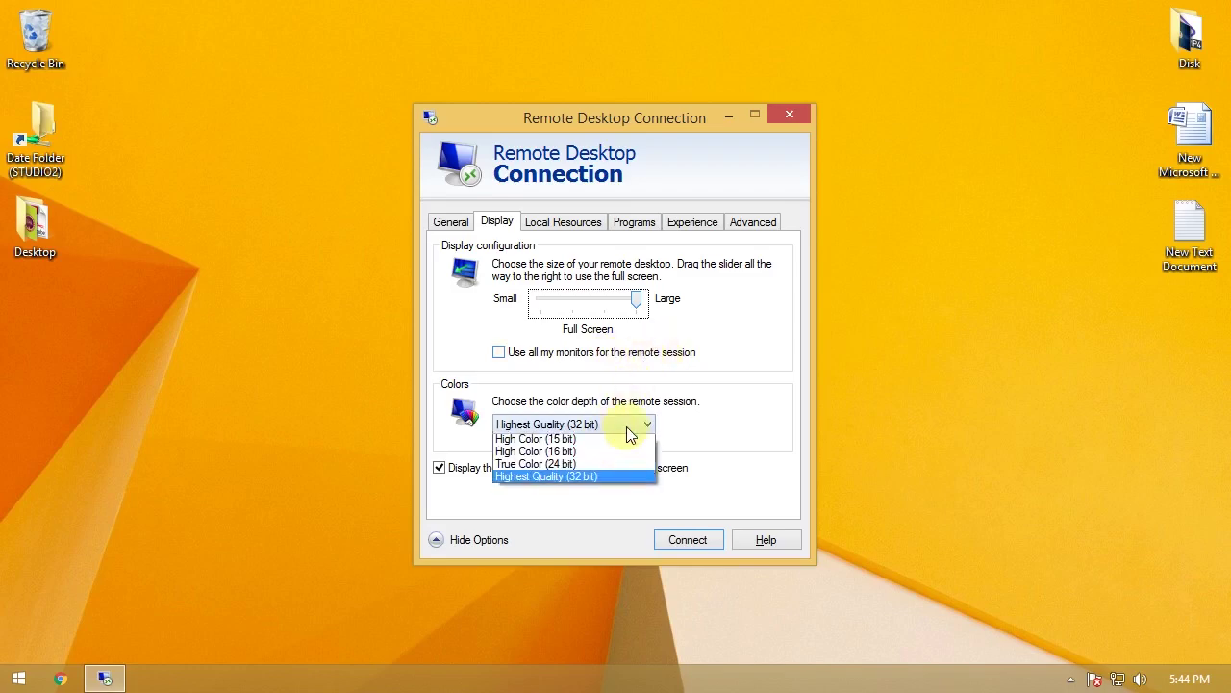
click(555, 480)
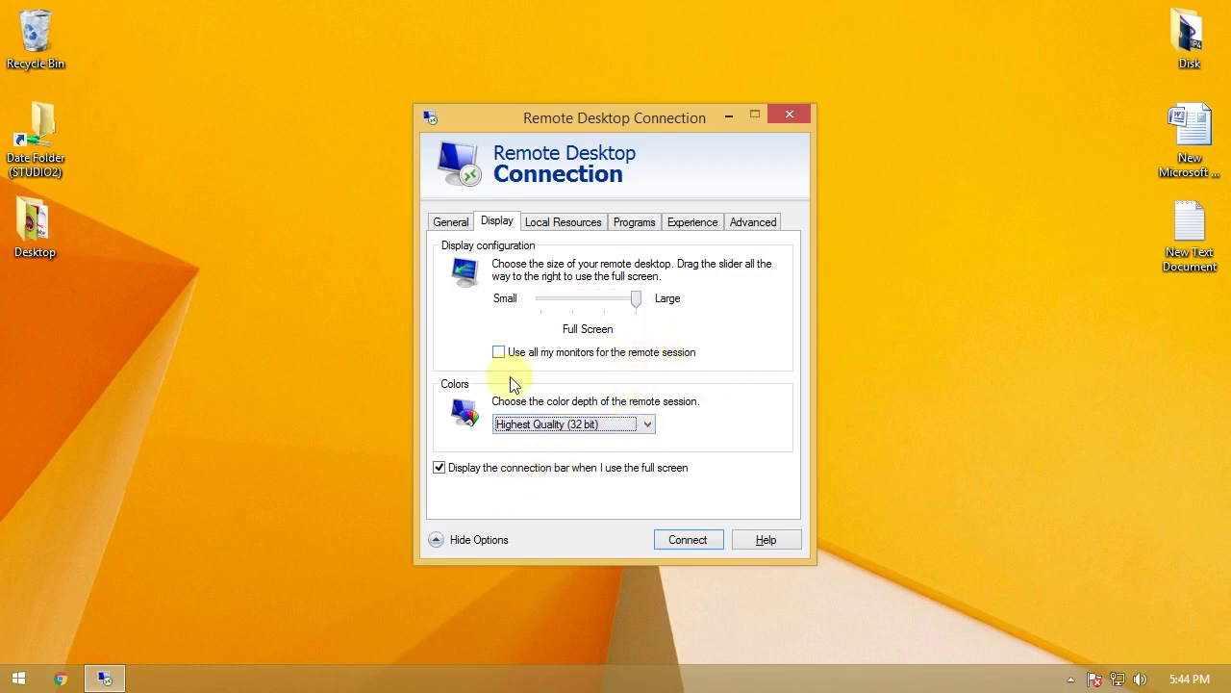
Review the local resources, programs and advanced options, and select Detect connection quality automatically as the connection speed.
click(564, 224)
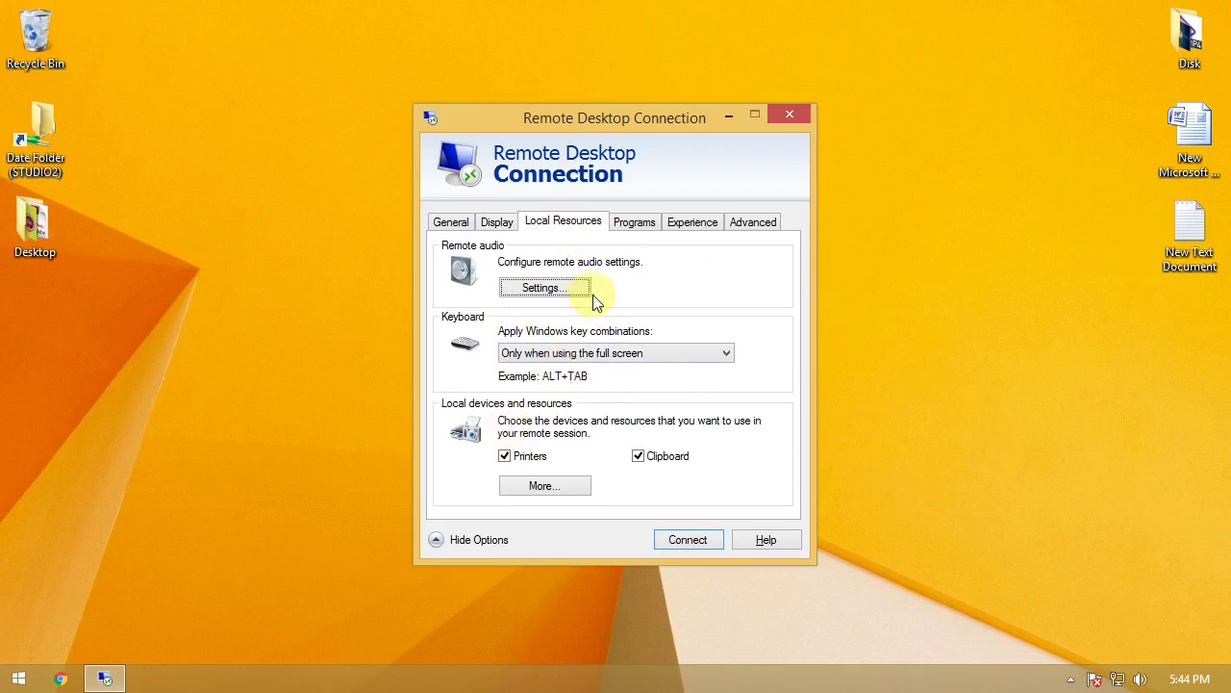
click(636, 227)
click(684, 231)
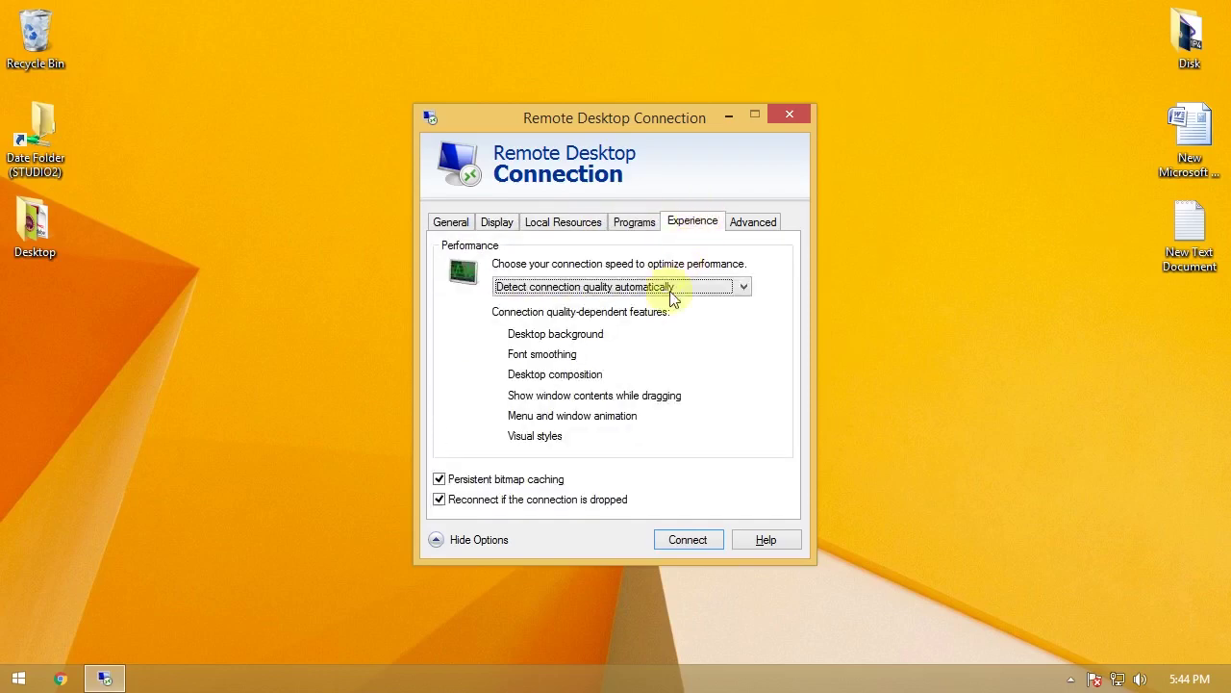
click(642, 289)
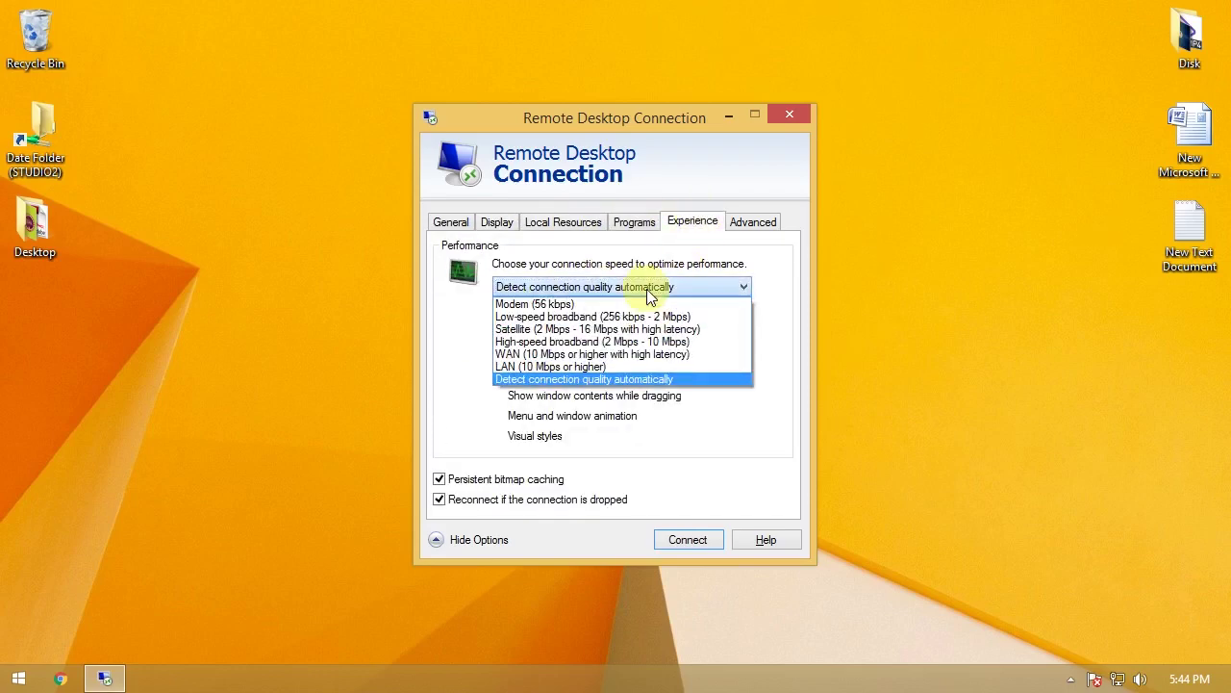
click(597, 379)
click(748, 223)
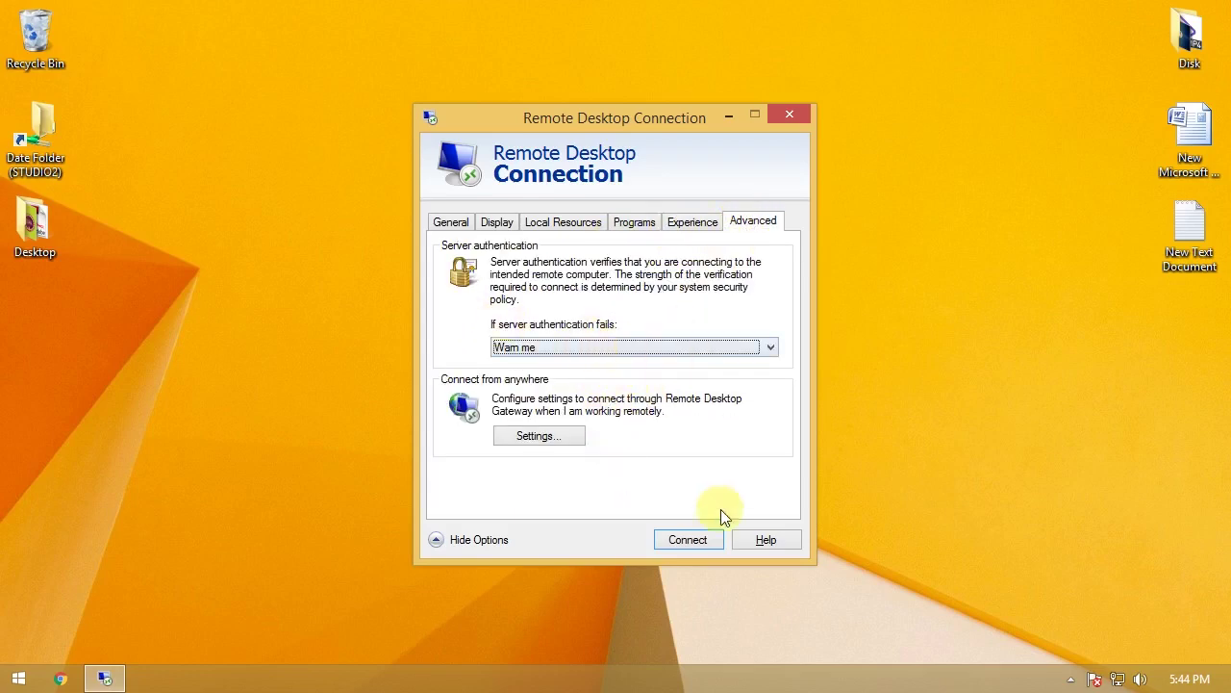
Correct the remote computer name to studio2 and the user name to studio, and start the connection.
click(689, 538)
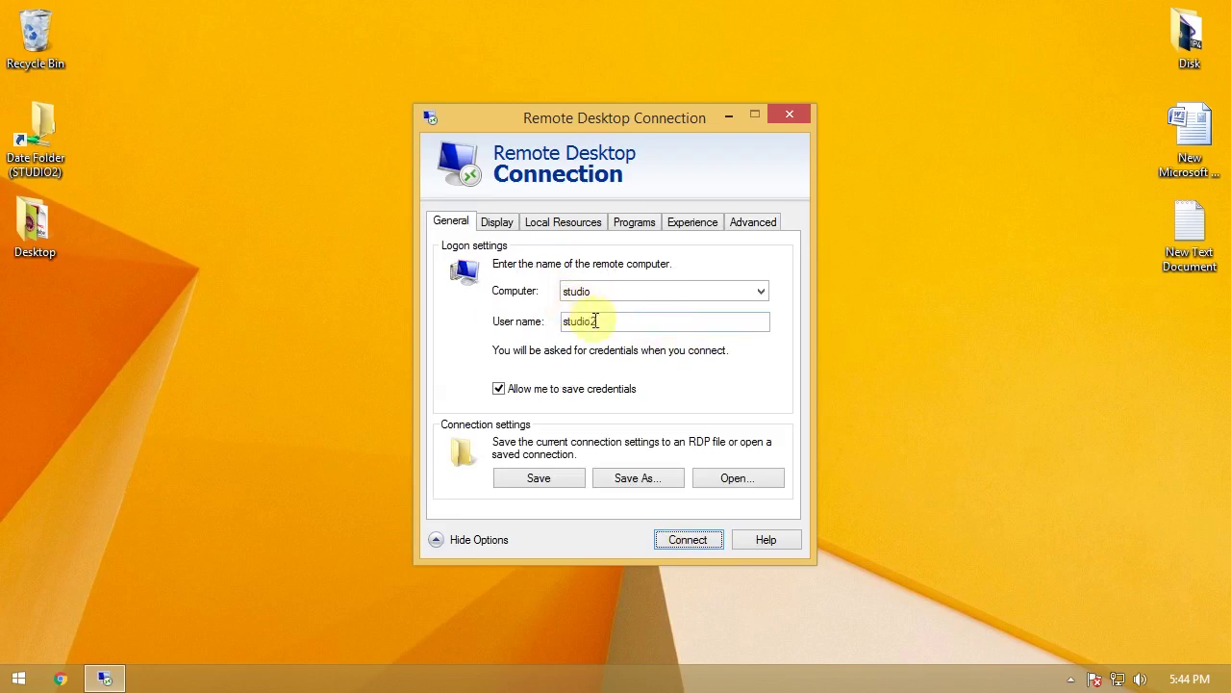
click(650, 292)
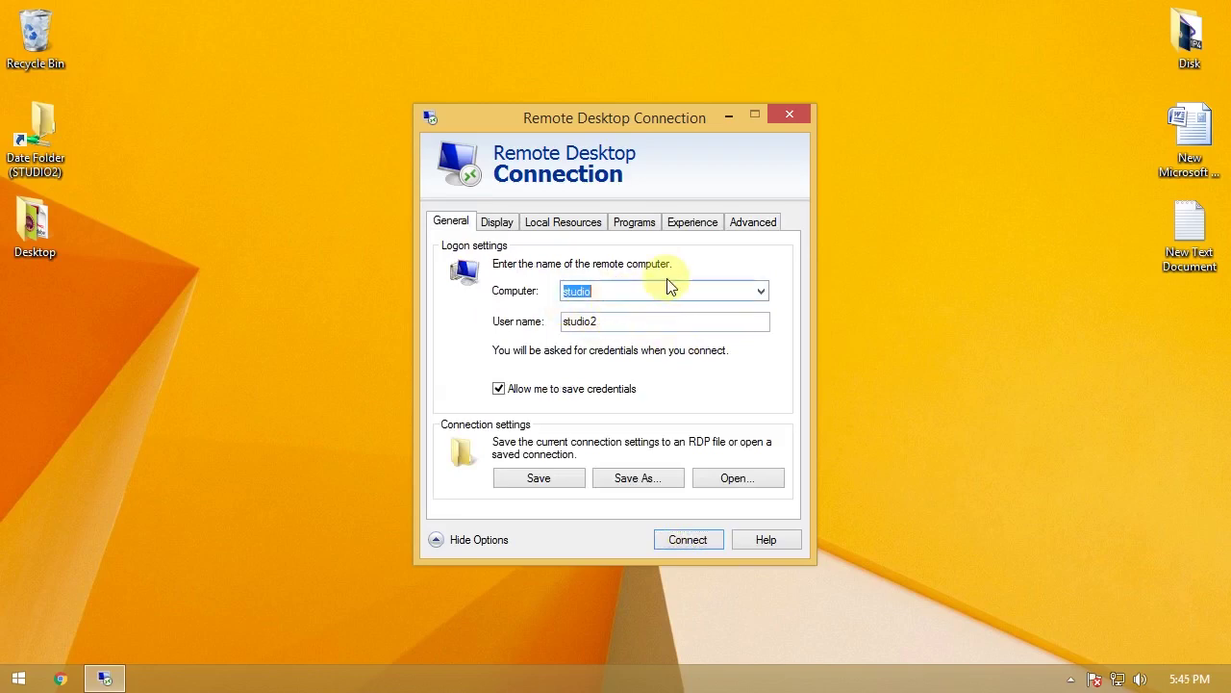
text(2)
key(Tab)
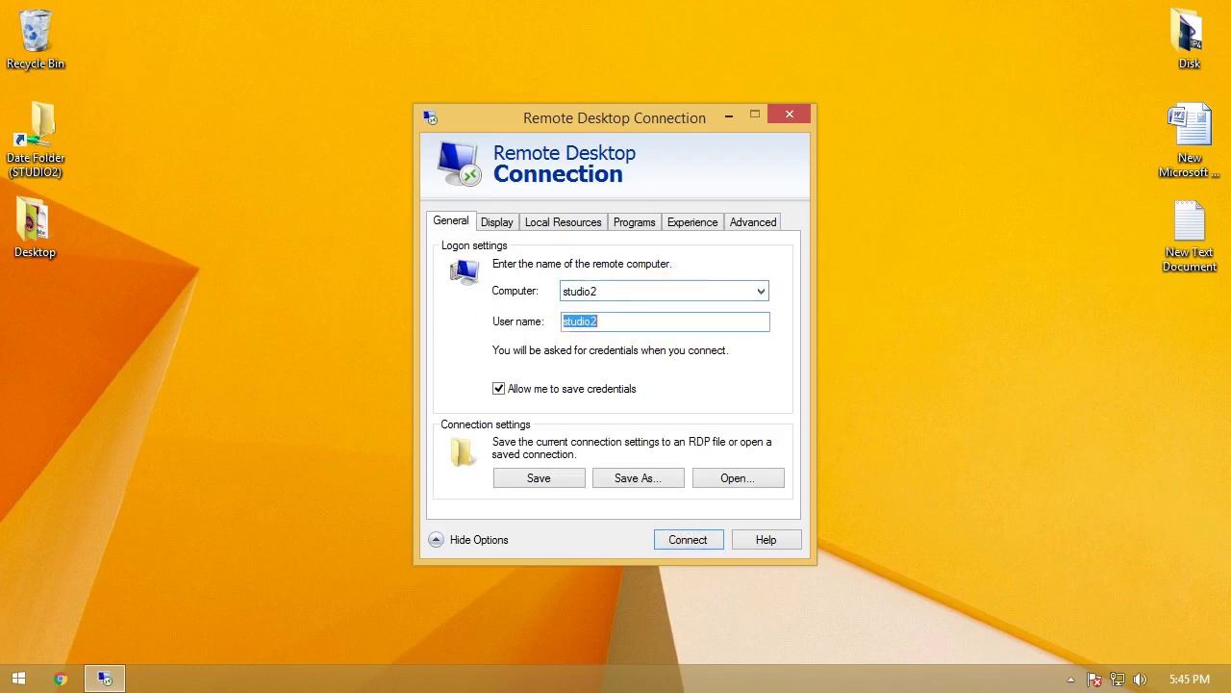
key(BackSpace)
click(687, 539)
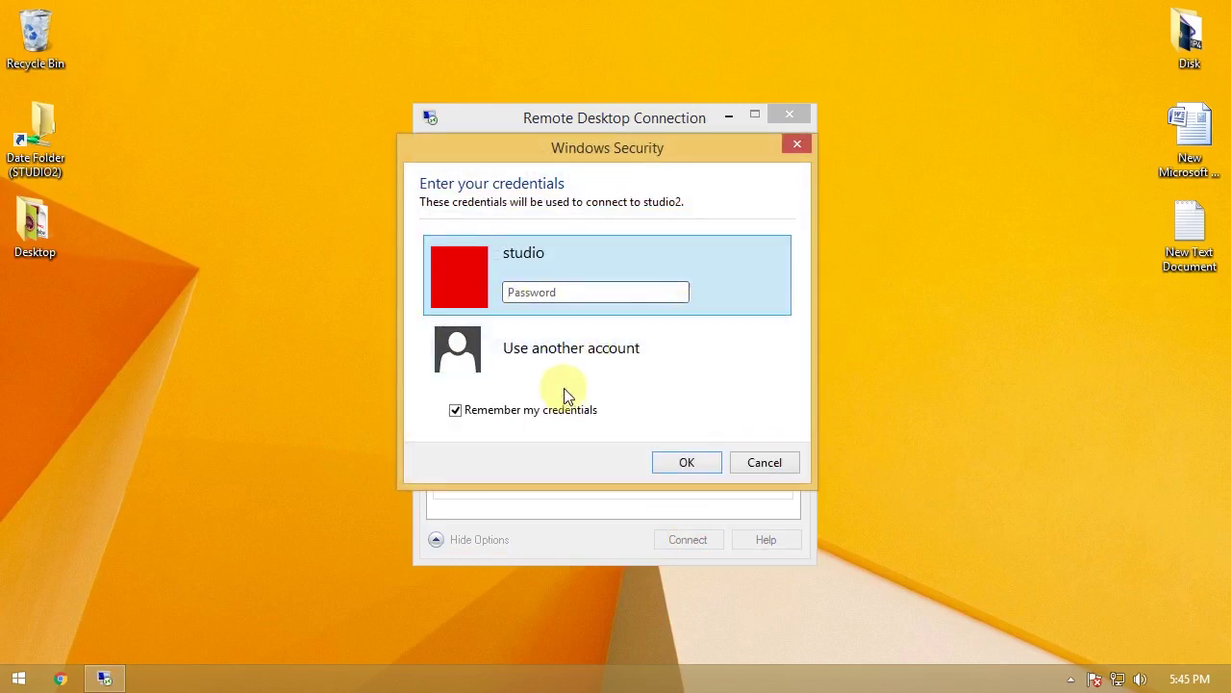
Sign in with another account, studio, and its password, and accept the studio2 certificate without being asked again.
click(564, 352)
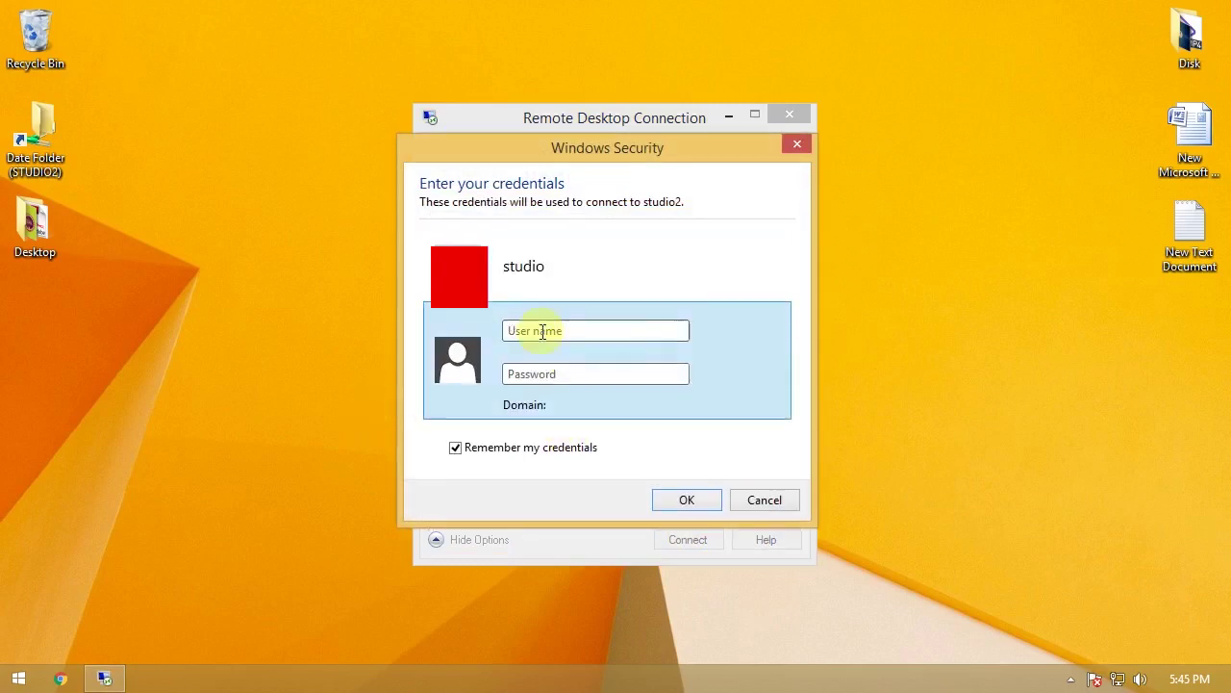
text(studio)
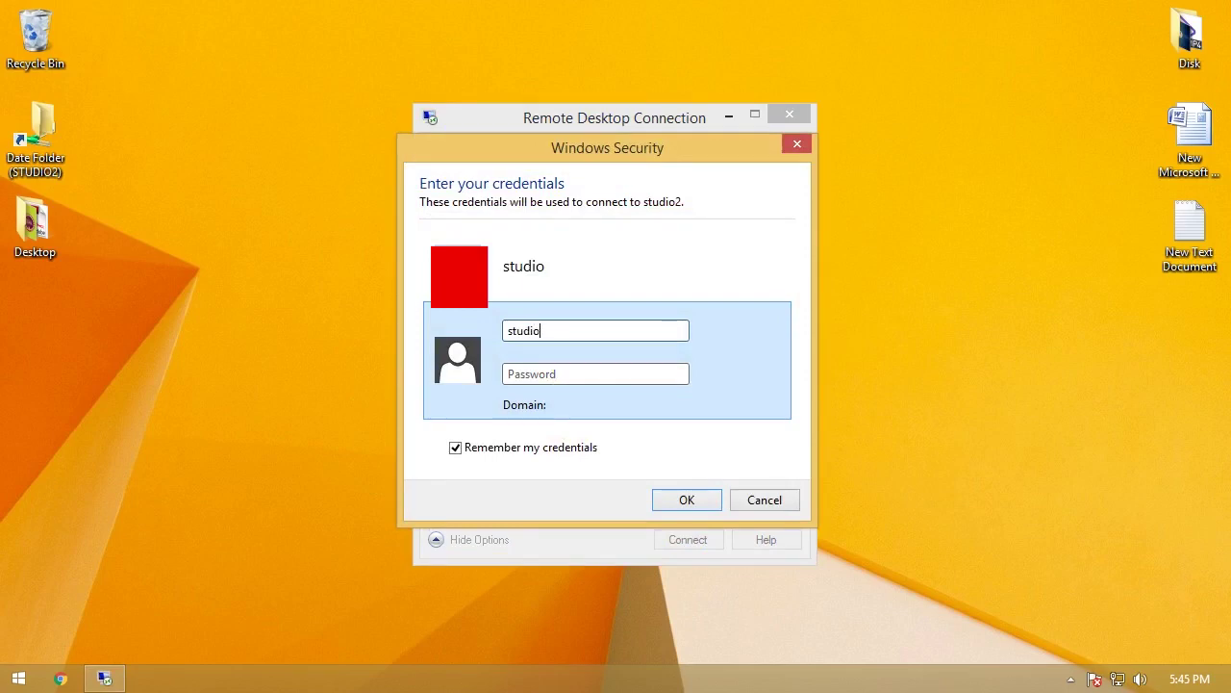
key(Tab)
text(•••••)
click(697, 490)
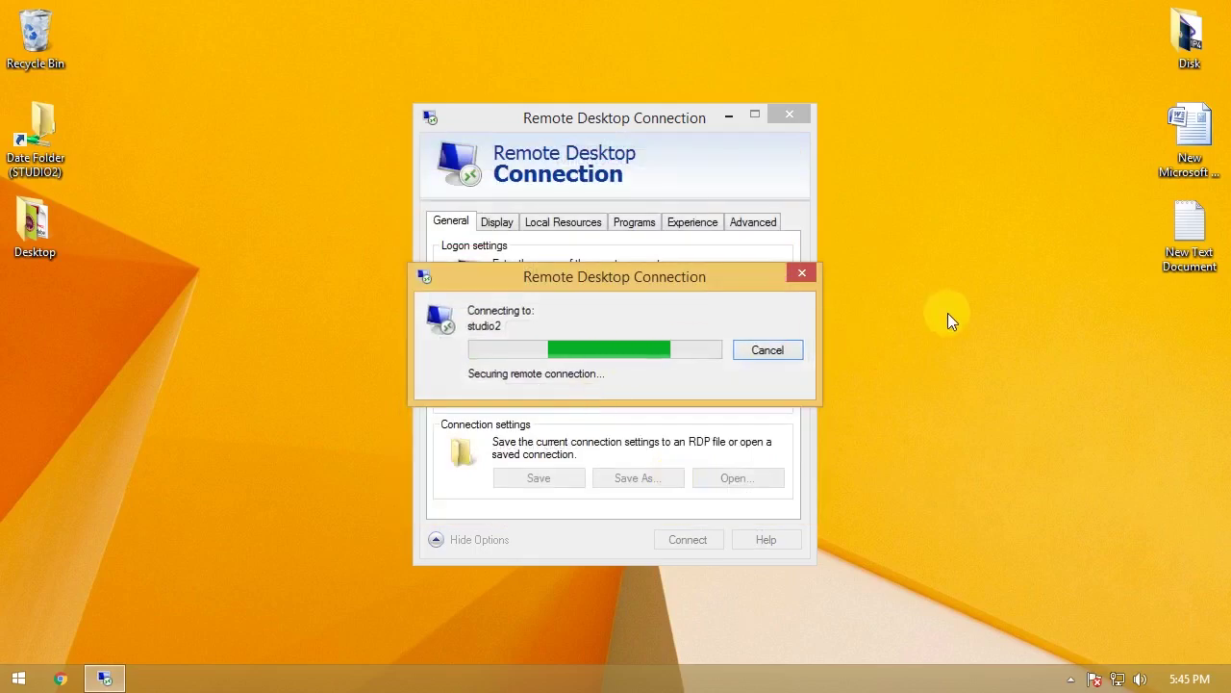
click(459, 466)
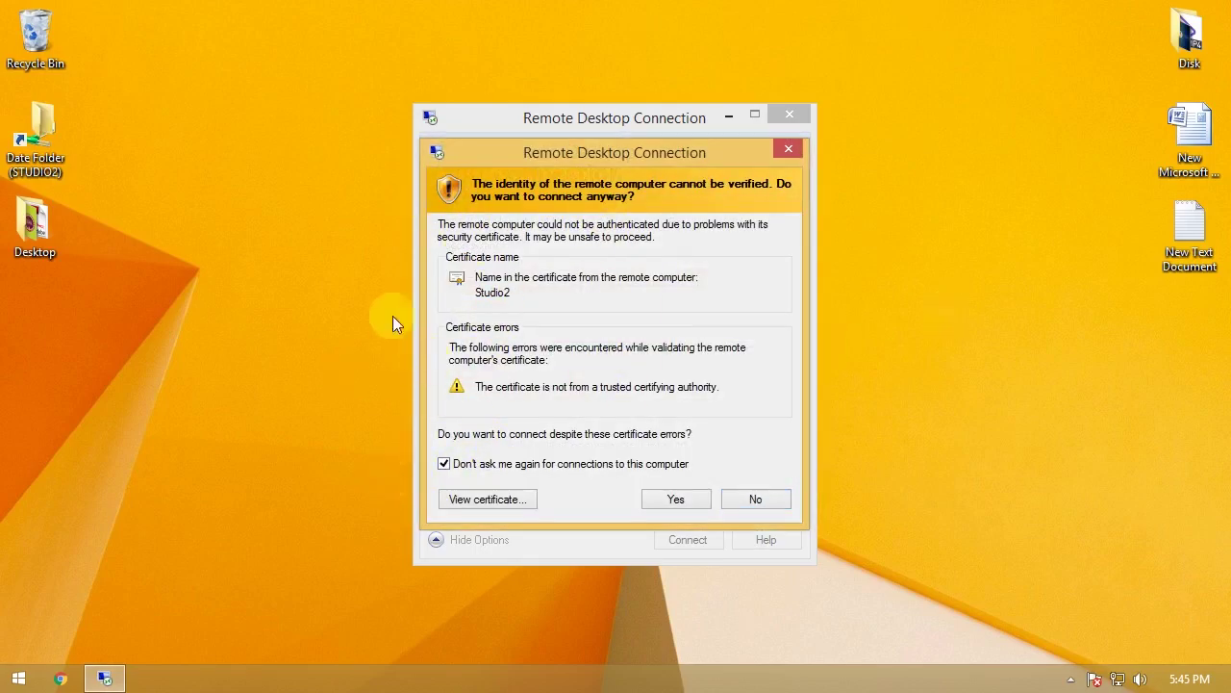
click(676, 499)
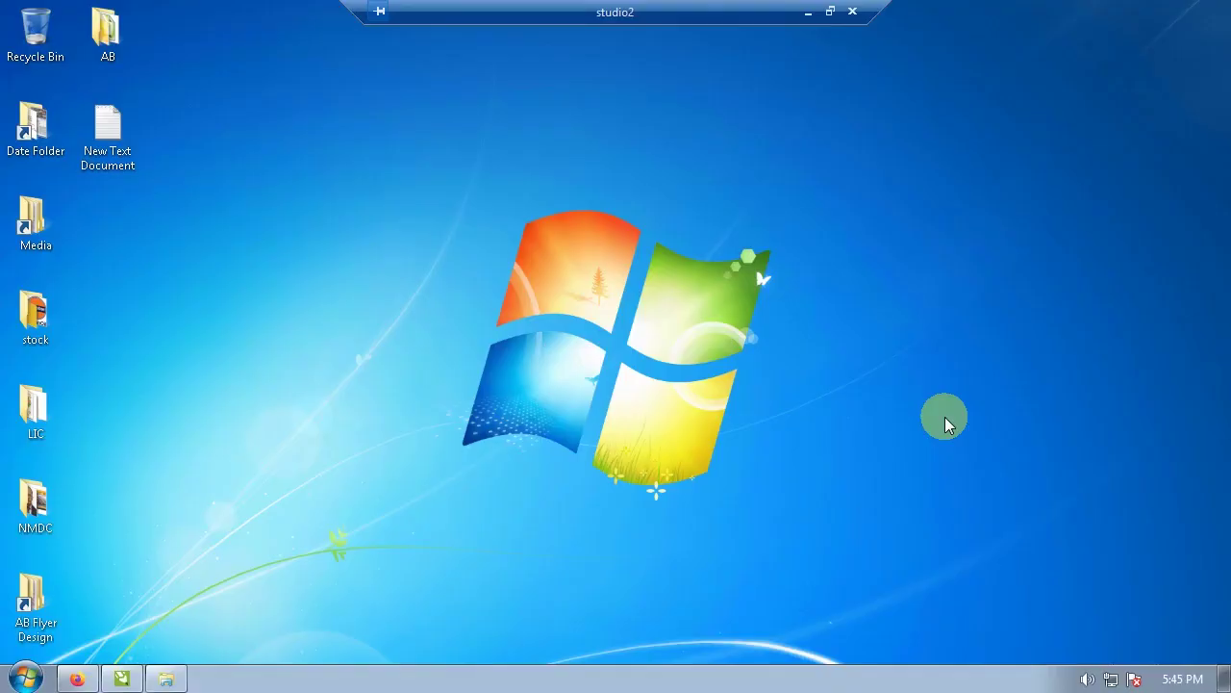
Refresh the studio2 desktop twice and disconnect the remote session.
right_click(674, 301)
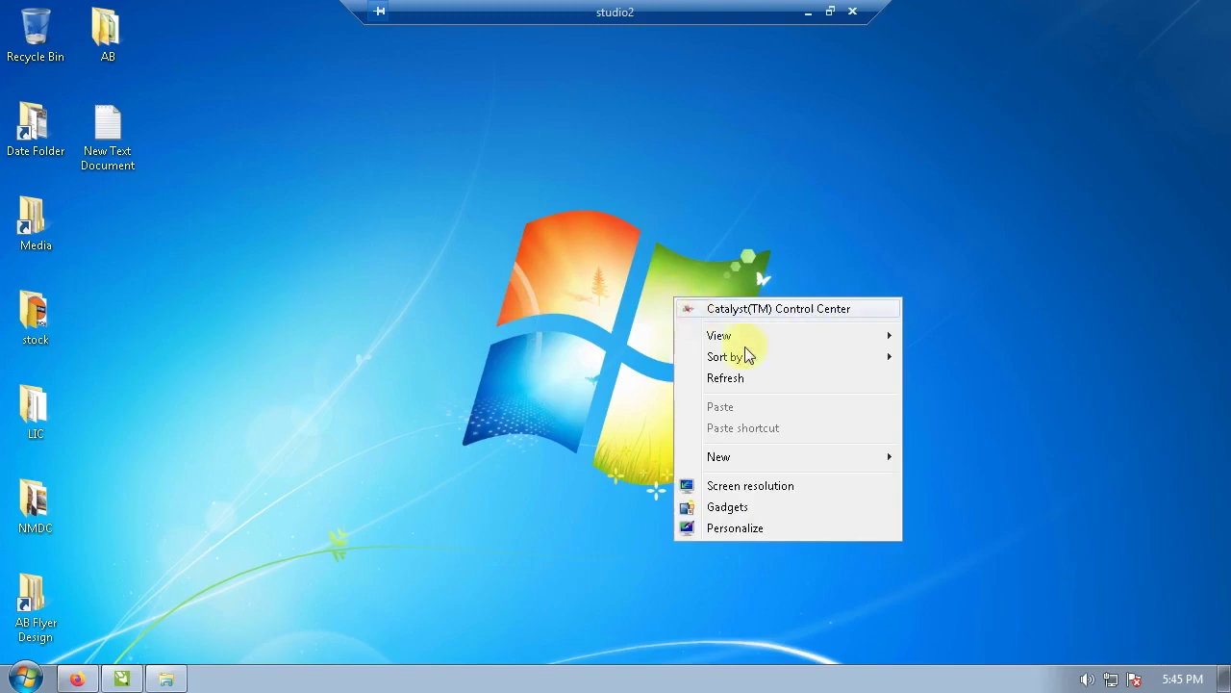
click(750, 376)
right_click(570, 281)
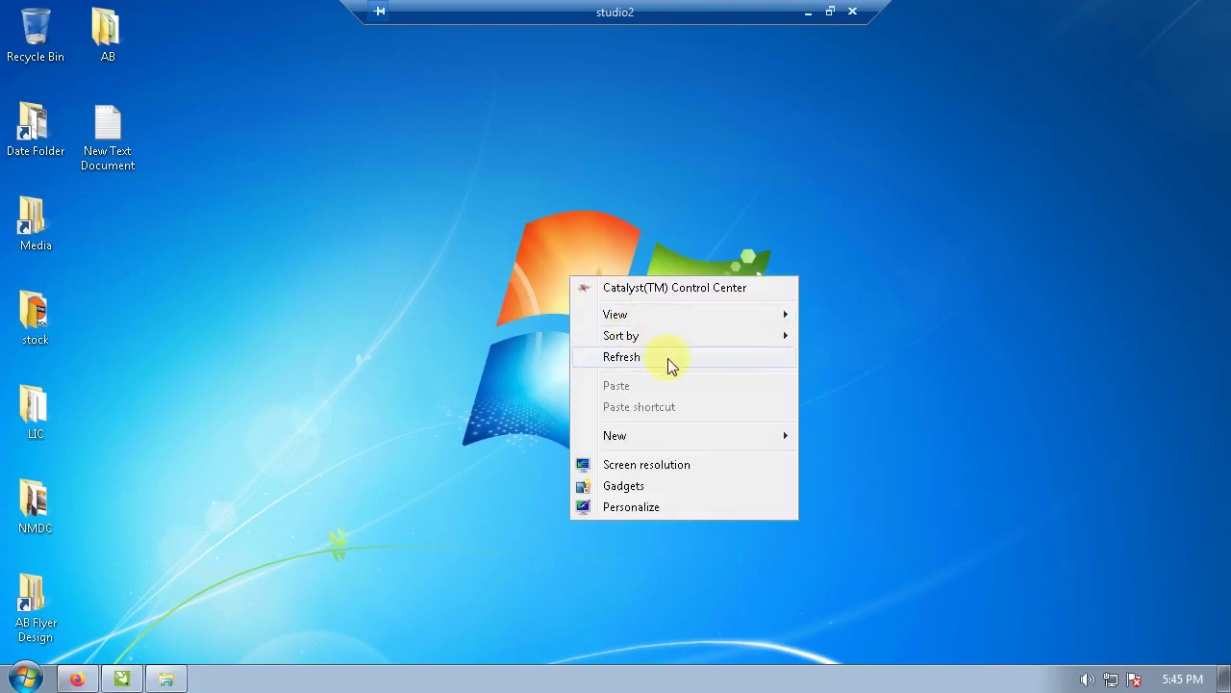
click(667, 357)
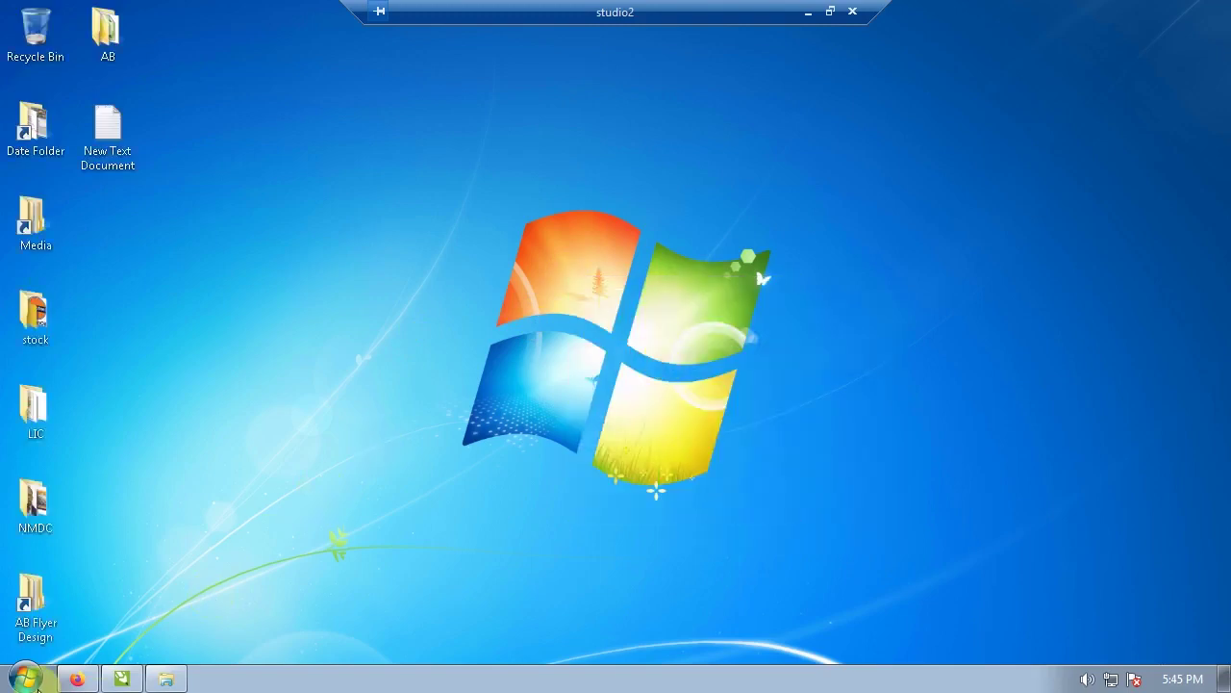
click(851, 14)
click(664, 383)
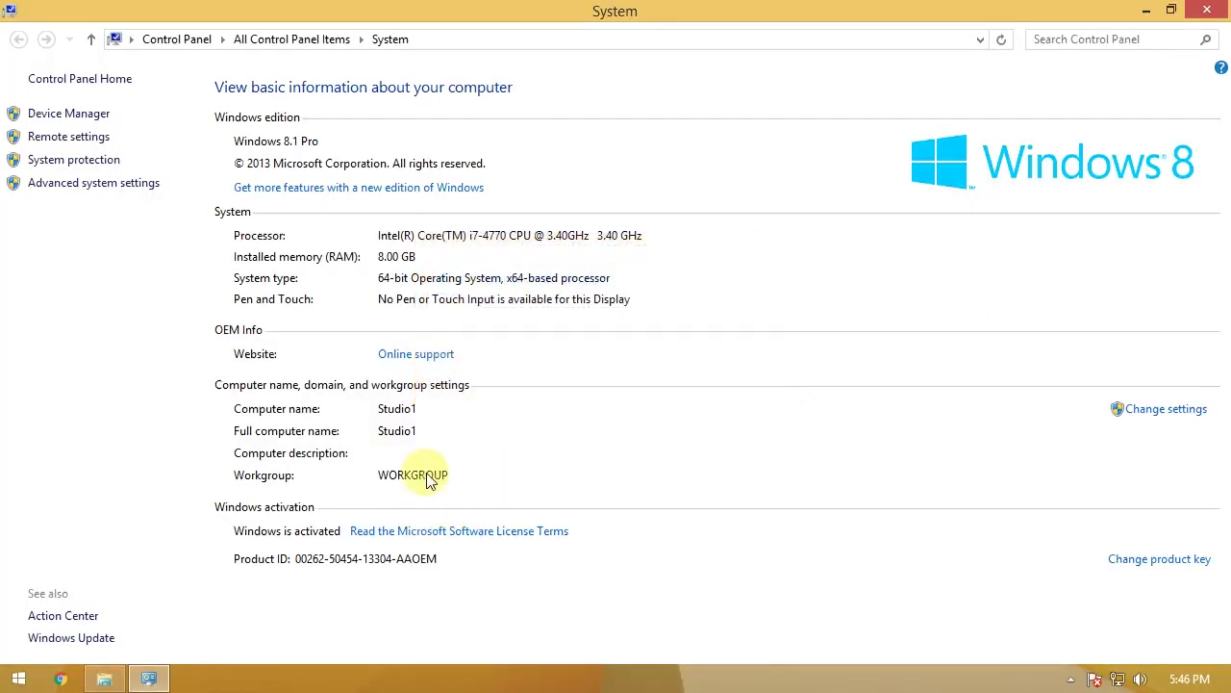
key(super+r)
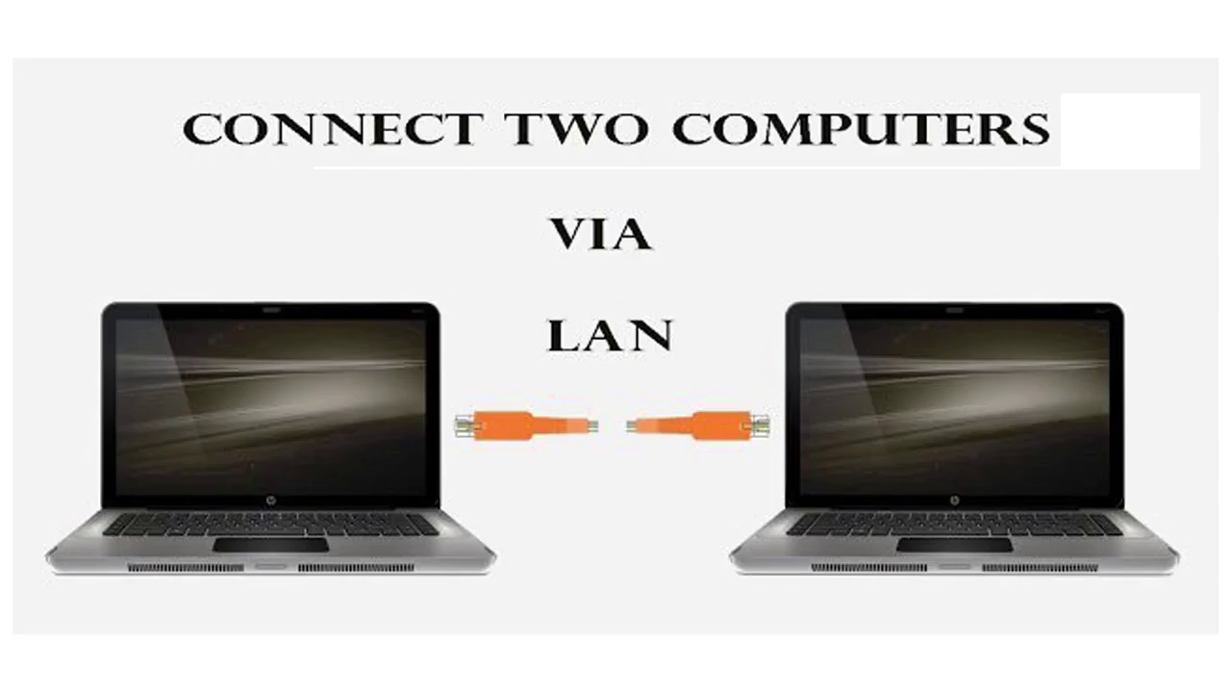